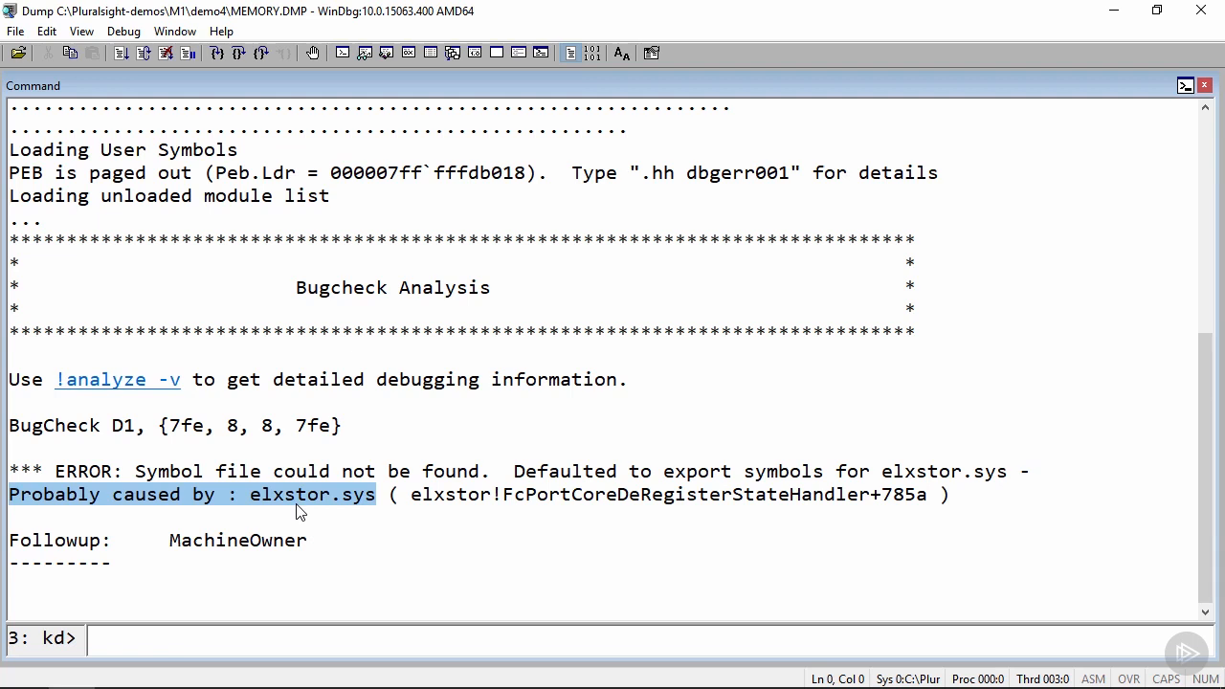
# Run the detailed !analyze -v bugcheck analysis and examine its memory address and IRQL arguments.
pyautogui.click(96, 380)
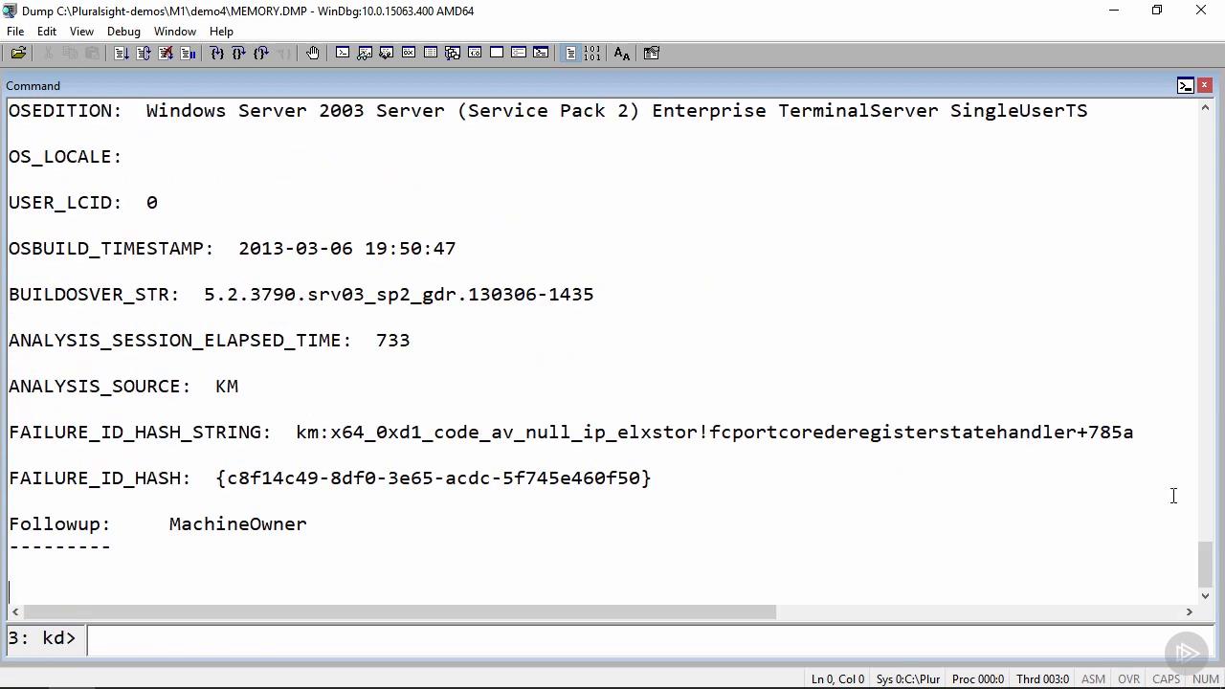
pyautogui.moveTo(1205, 564); pyautogui.dragTo(1204, 219)
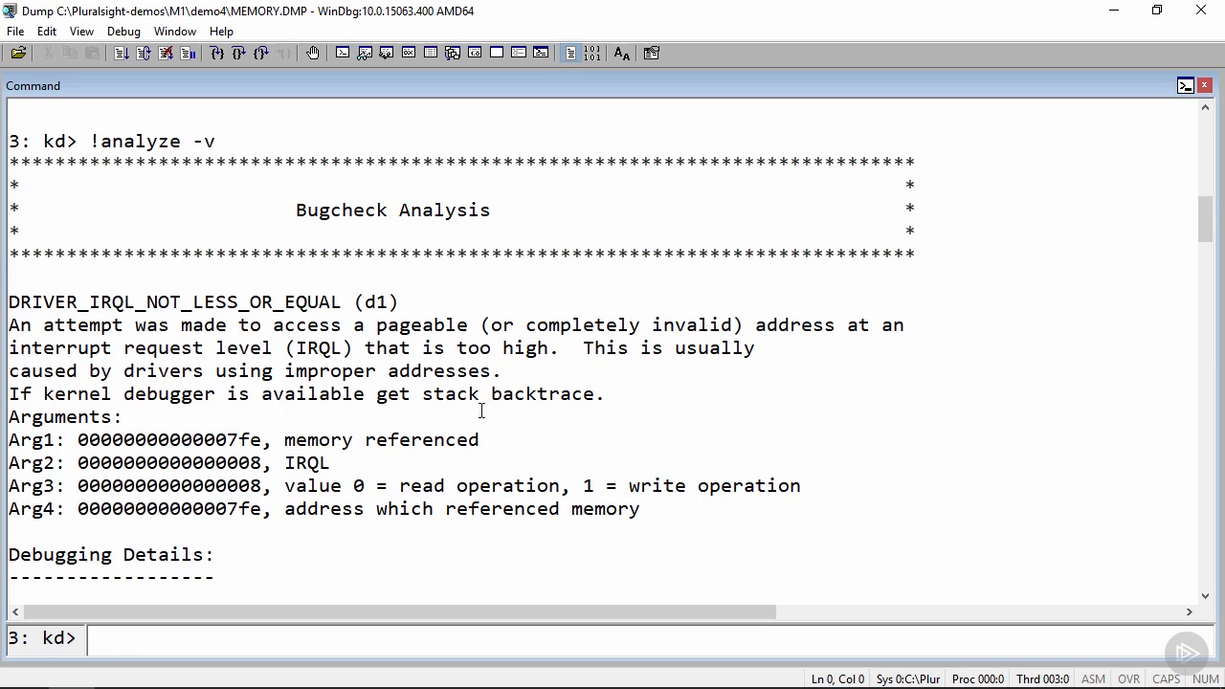
pyautogui.scroll(-1, 304, 446)
pyautogui.scroll(-1, 304, 446)
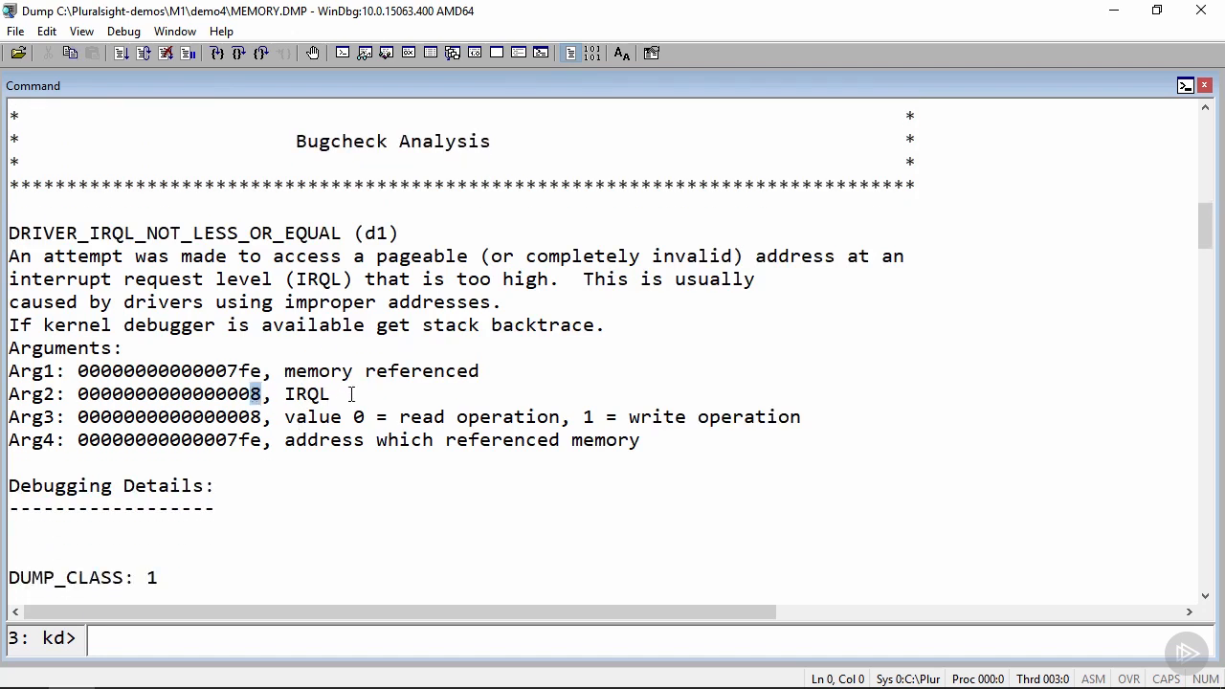
pyautogui.click(264, 371)
pyautogui.moveTo(264, 371); pyautogui.dragTo(227, 371)
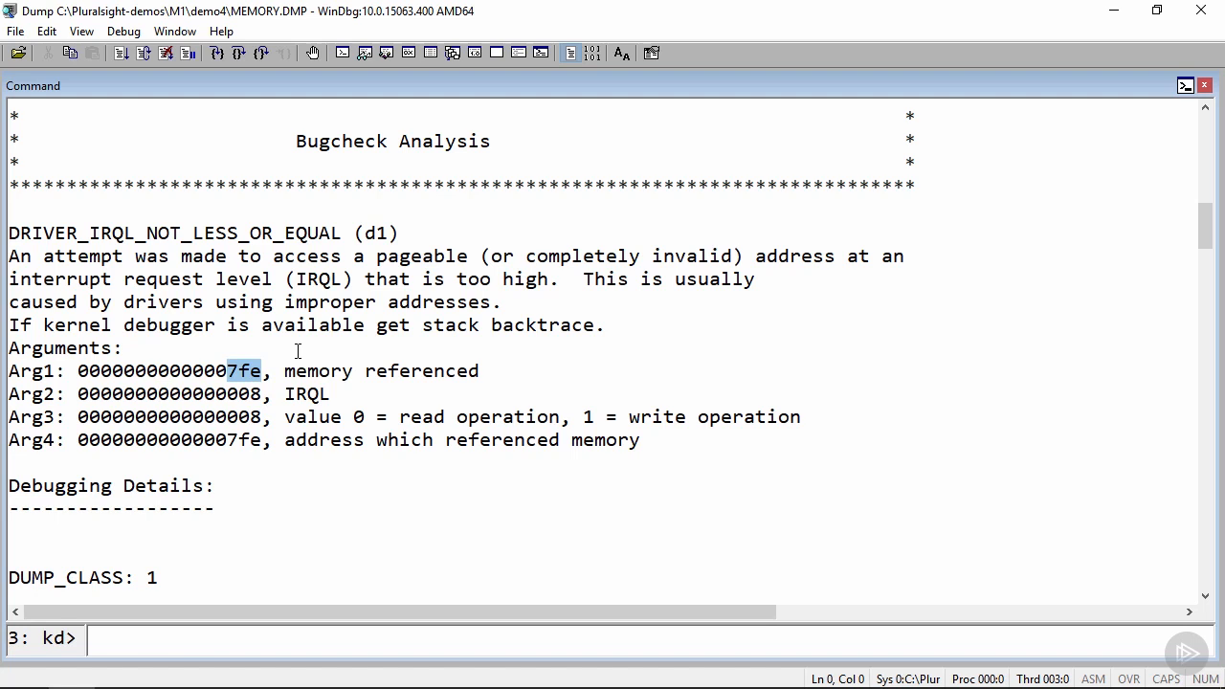
pyautogui.moveTo(231, 442); pyautogui.dragTo(266, 443)
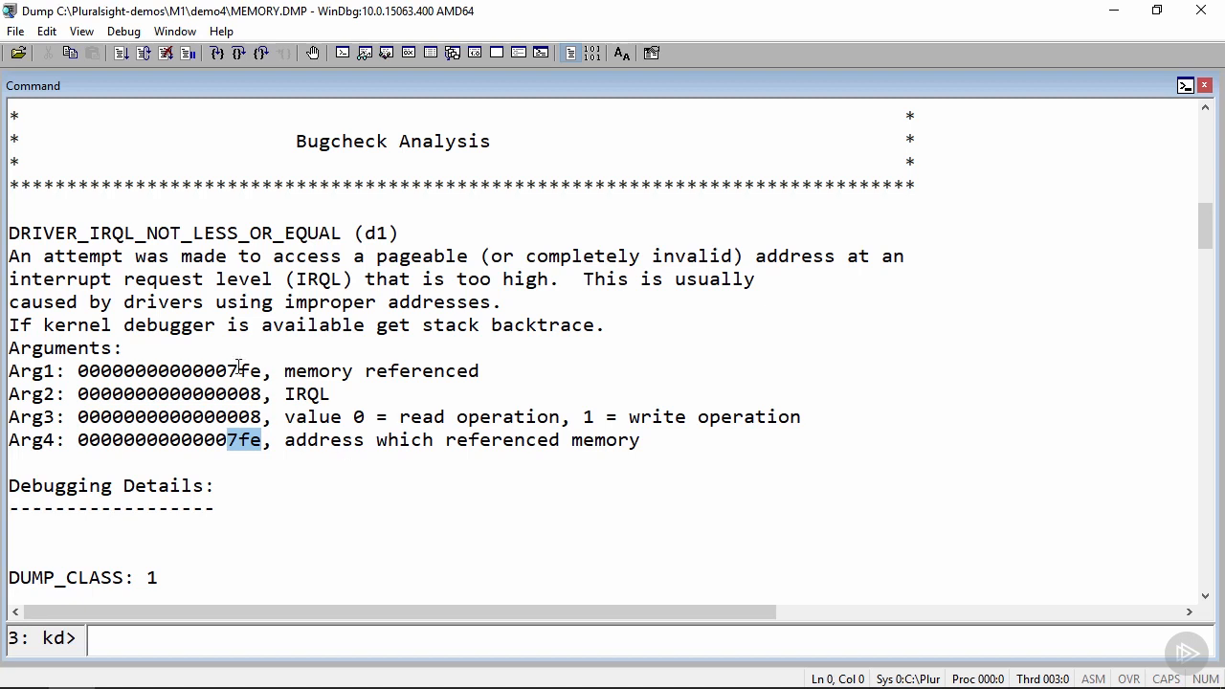
pyautogui.moveTo(227, 371); pyautogui.dragTo(267, 371)
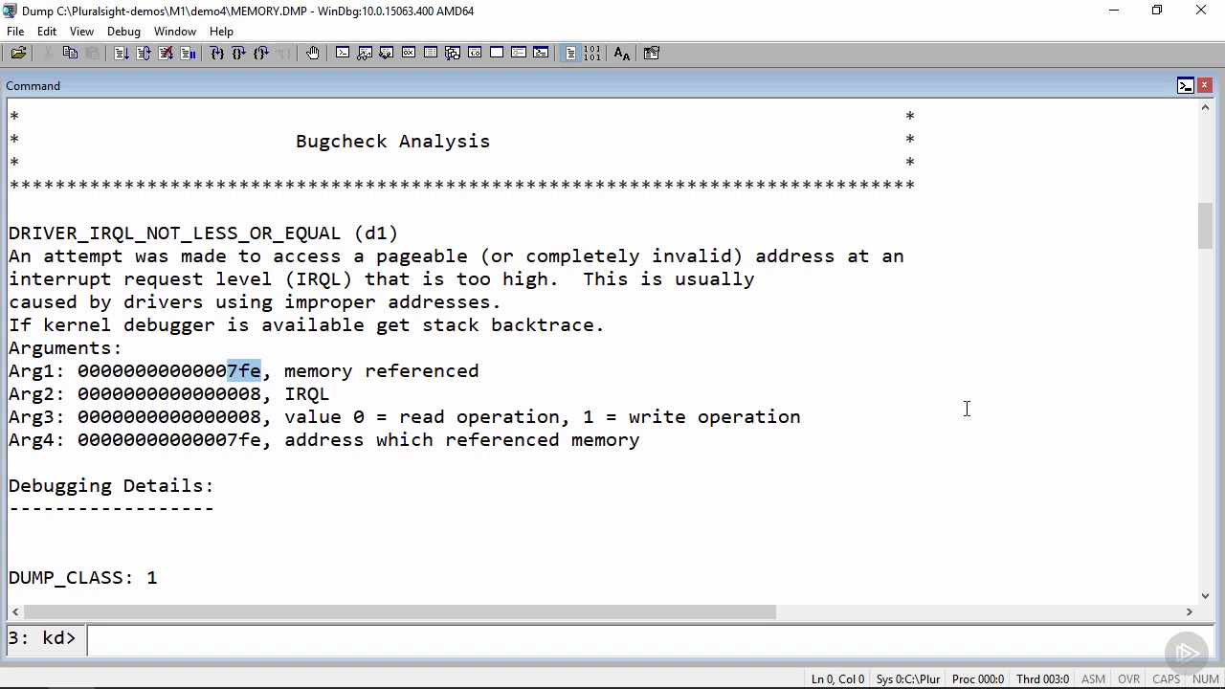
# Find the PROCESS_NAME entry in the debugging details and highlight the process executable.
pyautogui.scroll(-5, 964, 407)
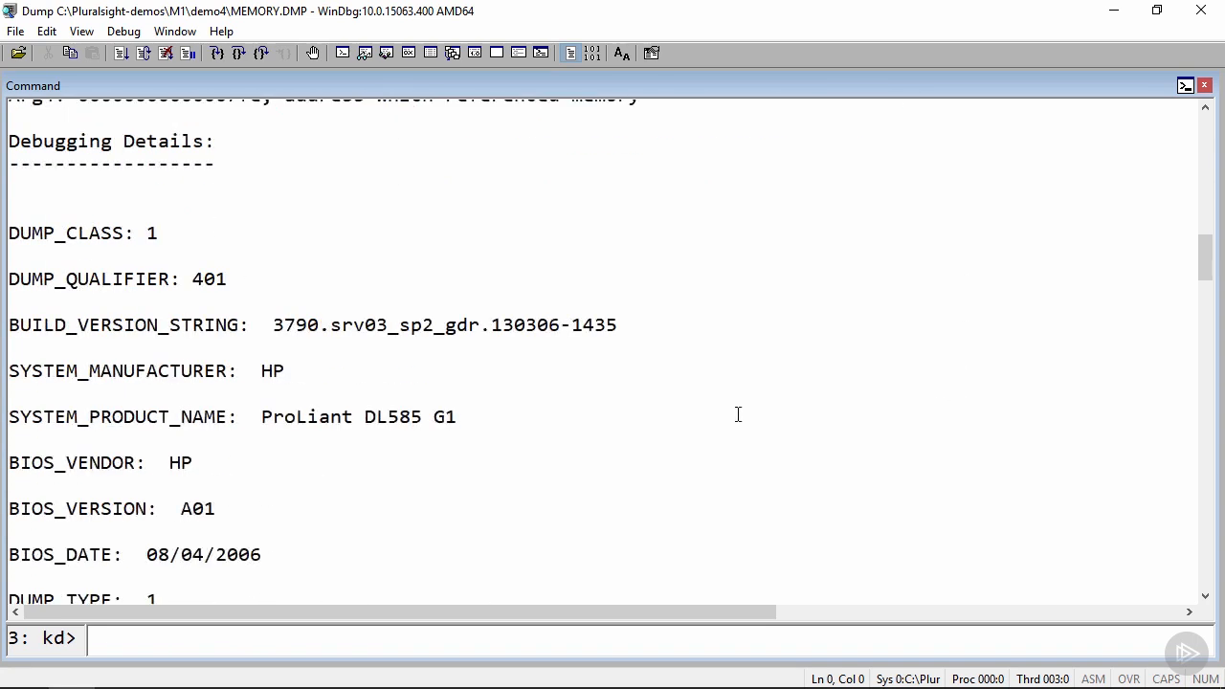
pyautogui.scroll(-3, 738, 415)
pyautogui.scroll(-9, 737, 415)
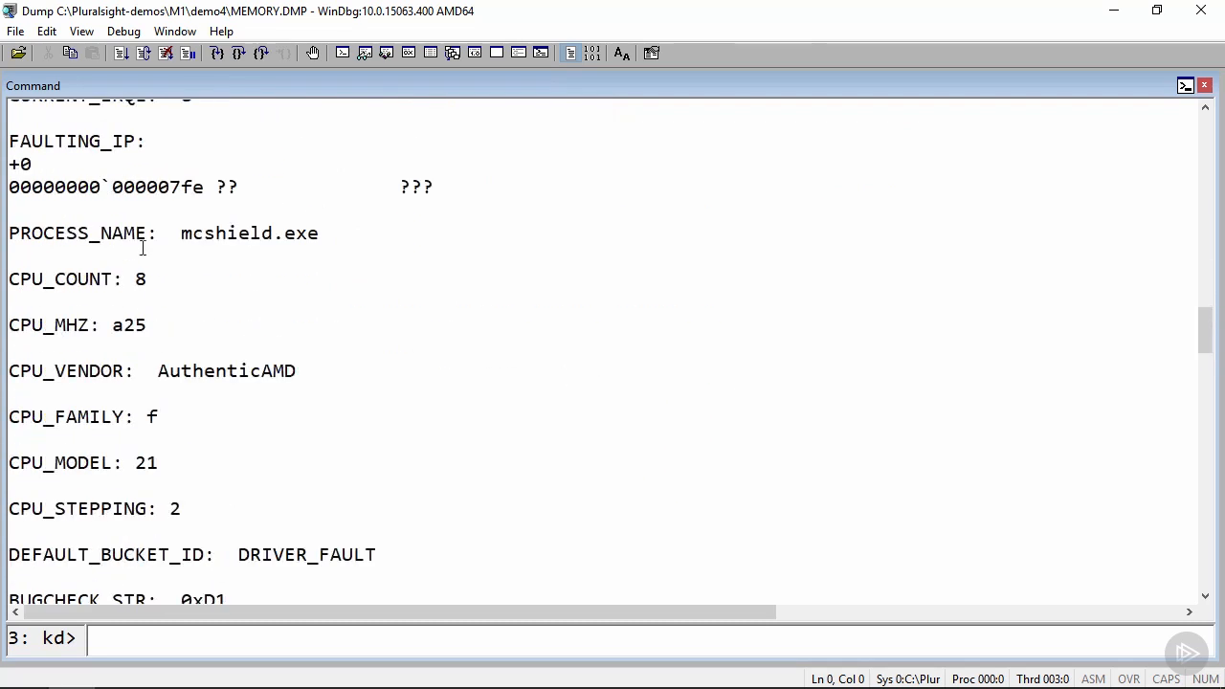
pyautogui.click(182, 234)
pyautogui.doubleClick(240, 235)
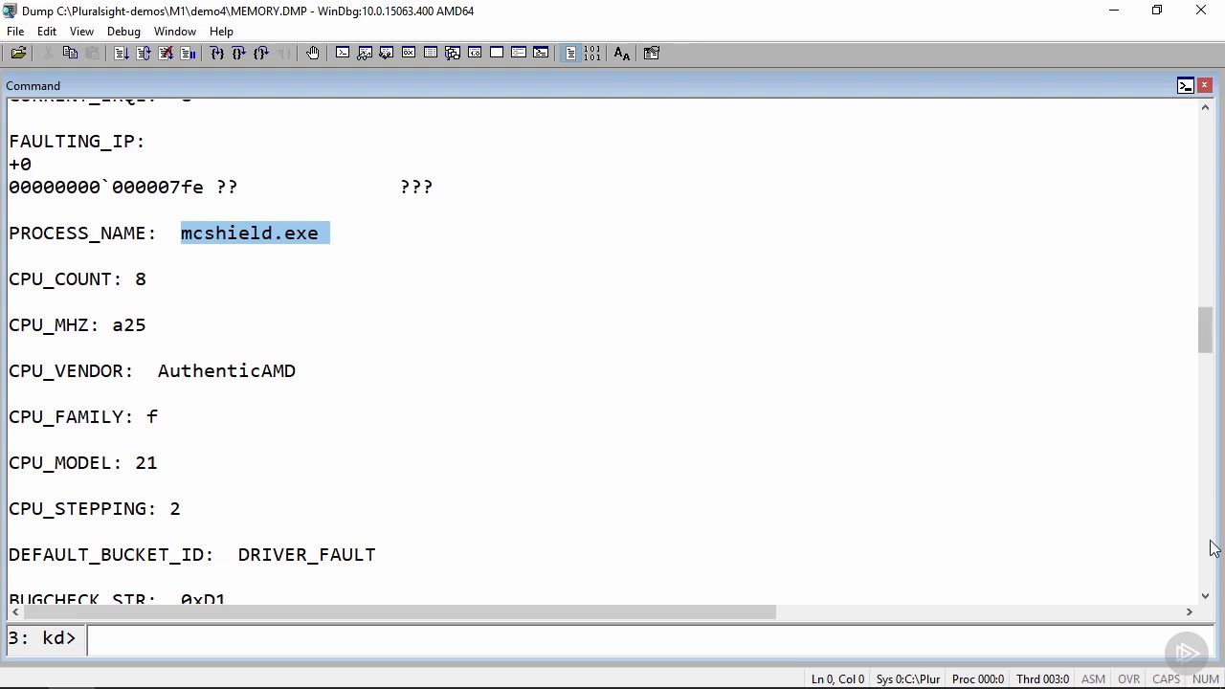
# Examine the call sites in STACK_TEXT, highlighting the elxstor frames, nt!KiPageFault and the faulting address frame.
pyautogui.scroll(-7, 1214, 548)
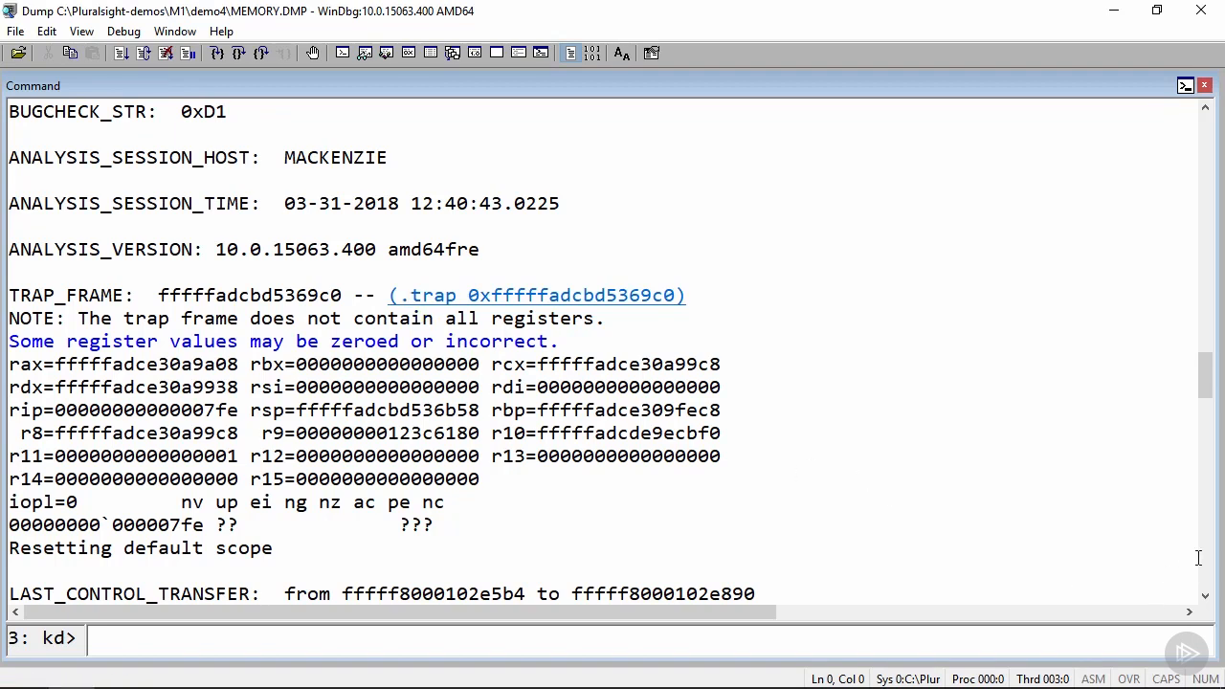
pyautogui.click(1209, 565)
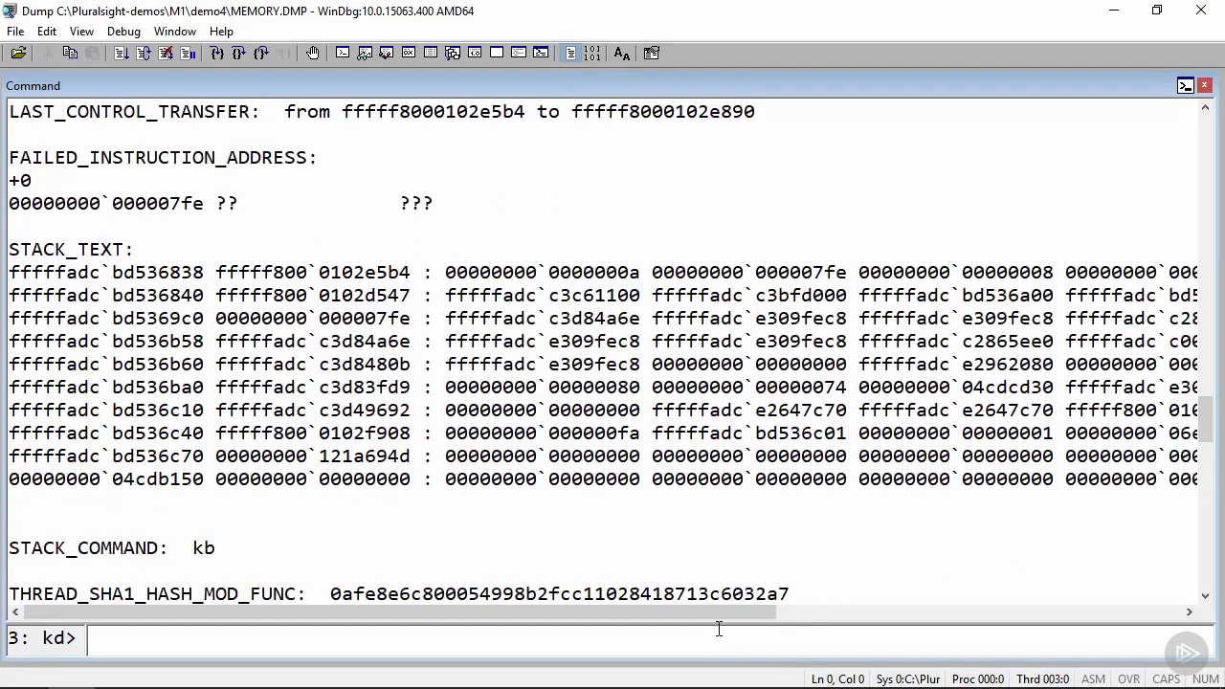
pyautogui.moveTo(766, 612); pyautogui.dragTo(1071, 626)
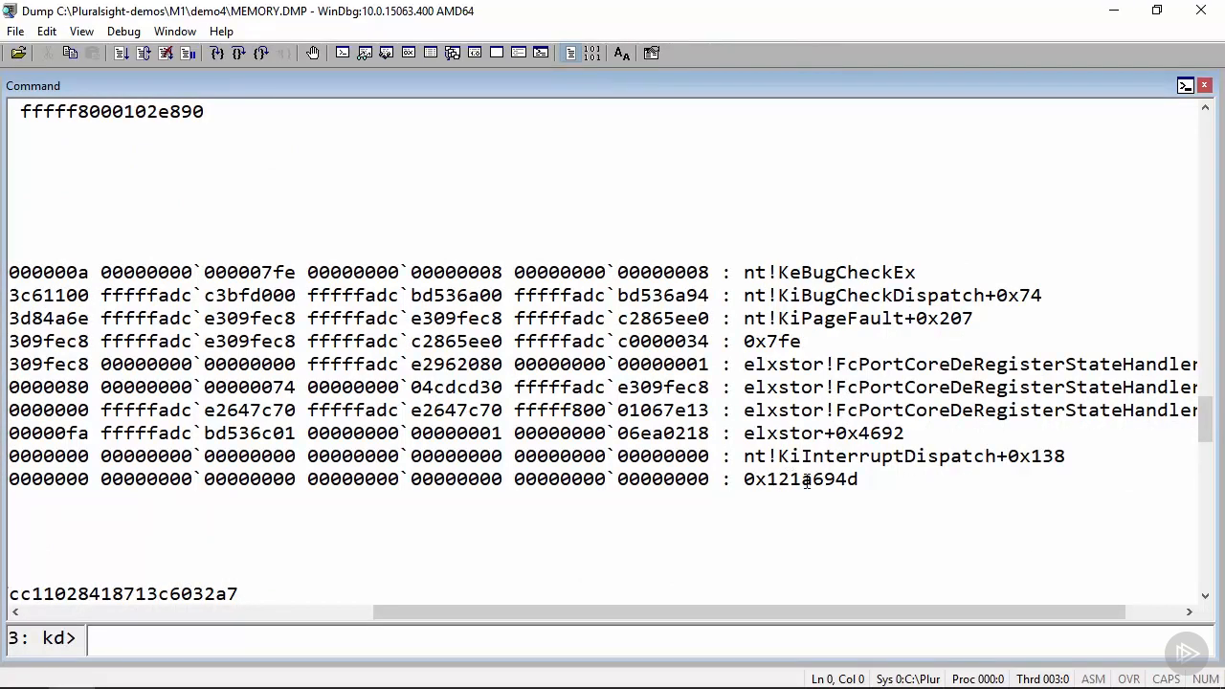
pyautogui.moveTo(742, 457); pyautogui.dragTo(1020, 459)
pyautogui.moveTo(742, 433); pyautogui.dragTo(926, 446)
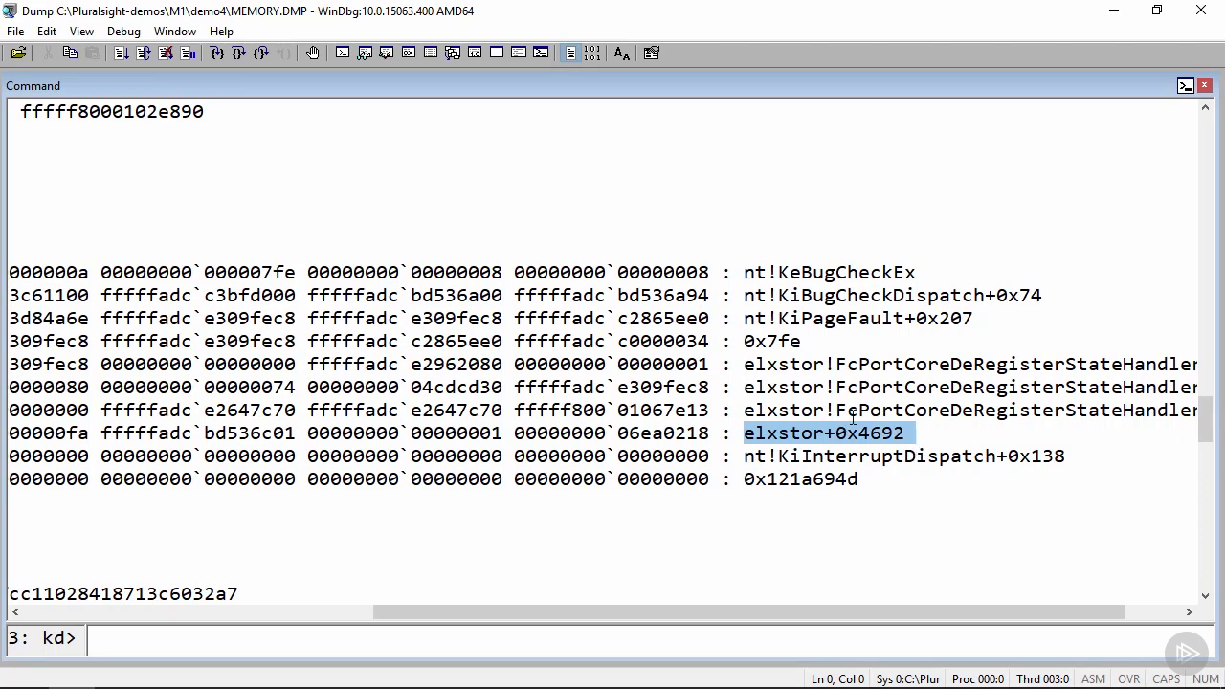
pyautogui.moveTo(836, 364); pyautogui.dragTo(1197, 371)
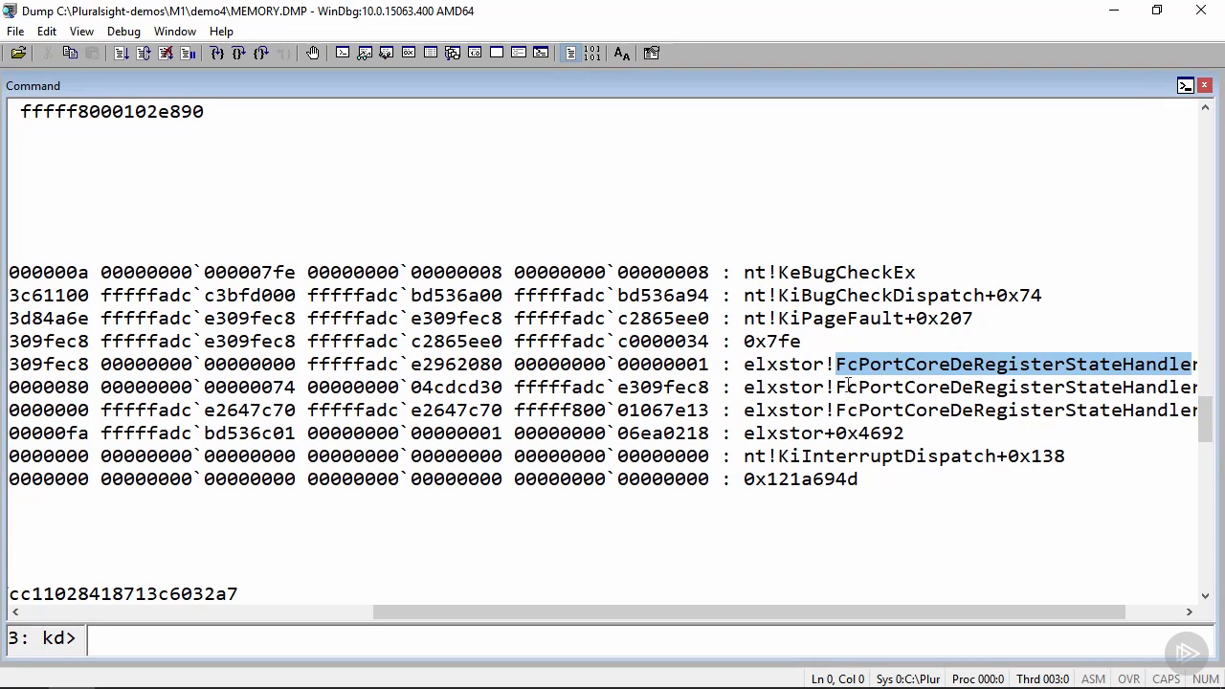
pyautogui.moveTo(745, 320); pyautogui.dragTo(908, 326)
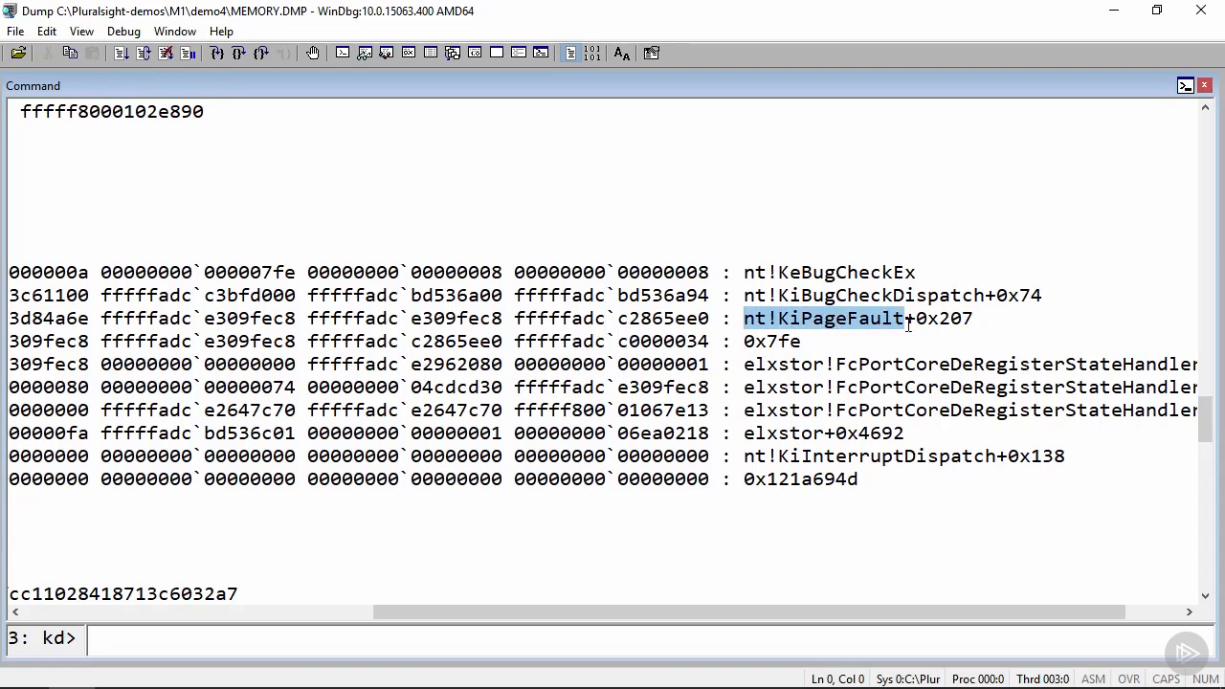
pyautogui.moveTo(744, 342); pyautogui.dragTo(819, 346)
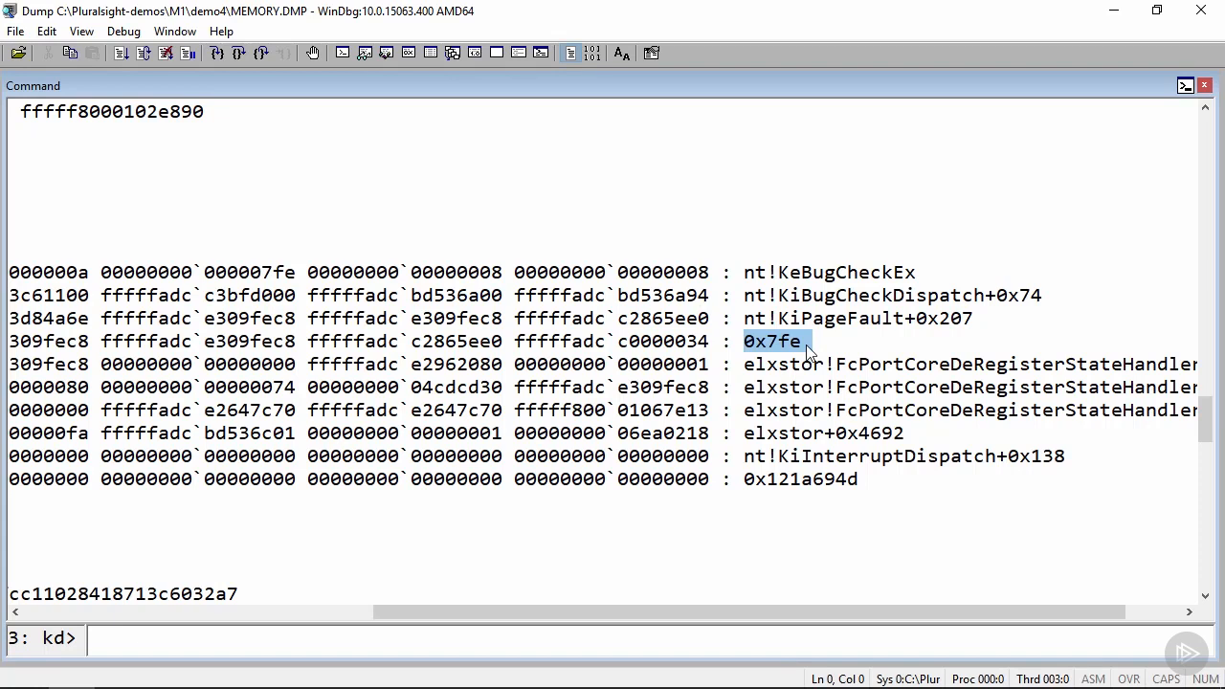
# Run !thread for the current thread and check its owning process image and stack listing.
pyautogui.scroll(-4, 806, 352)
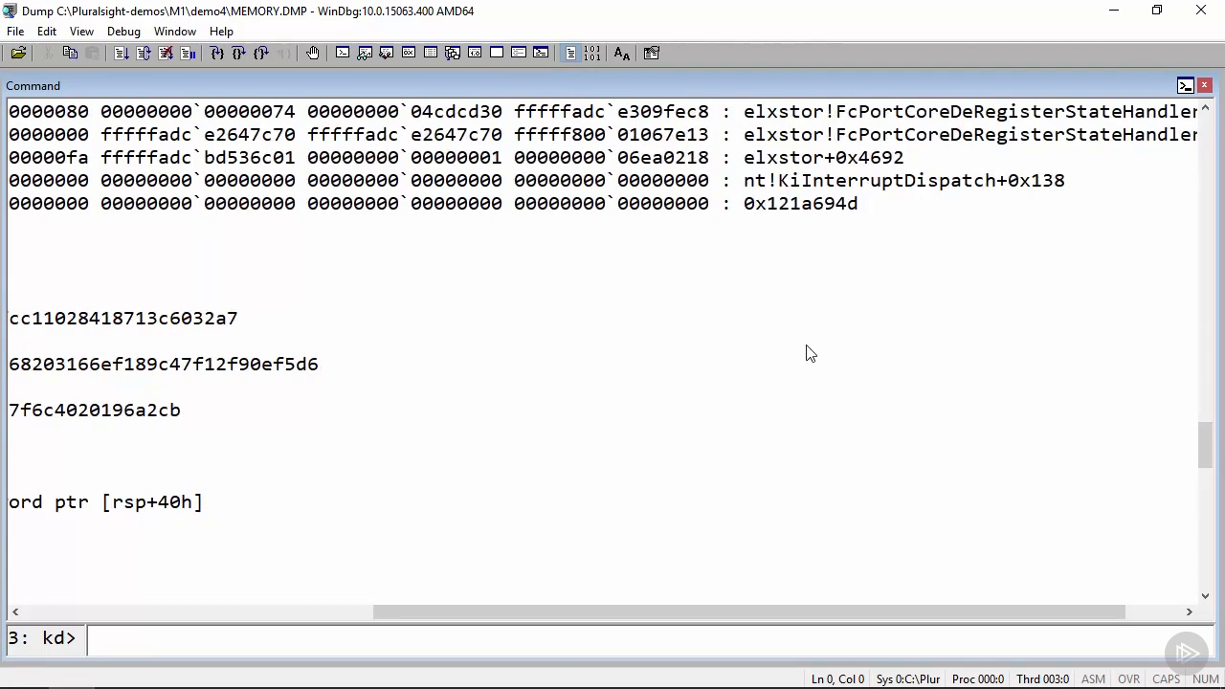
pyautogui.scroll(-4, 806, 352)
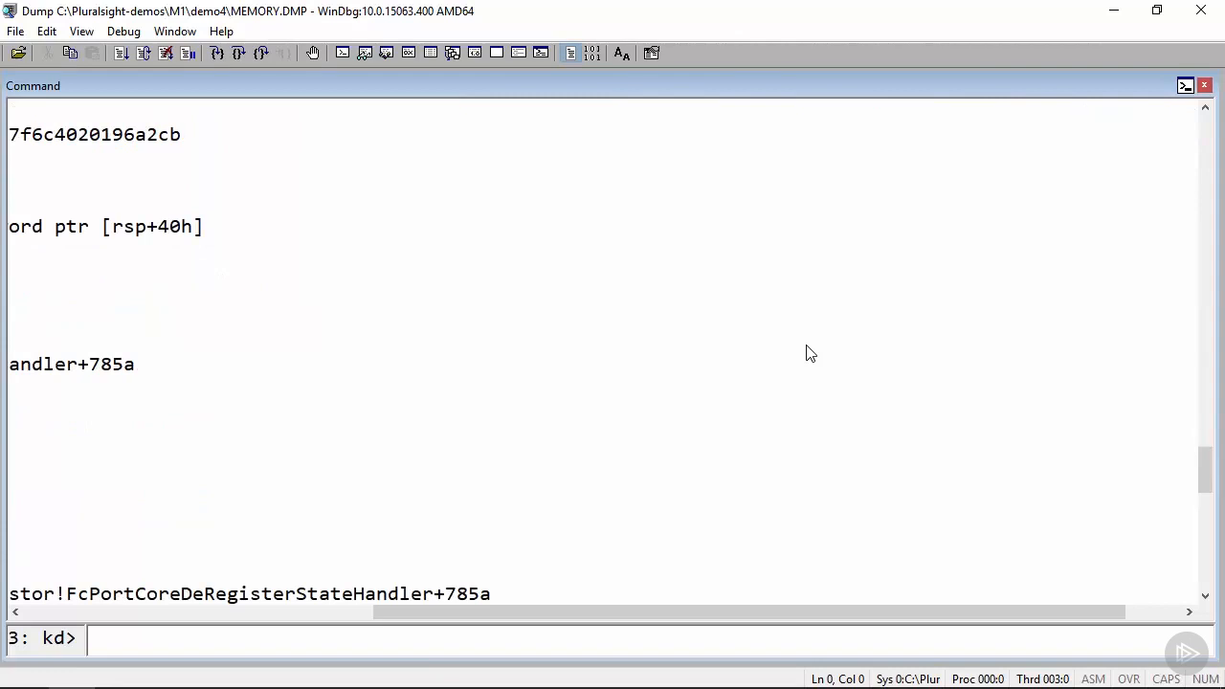
pyautogui.scroll(-5, 725, 396)
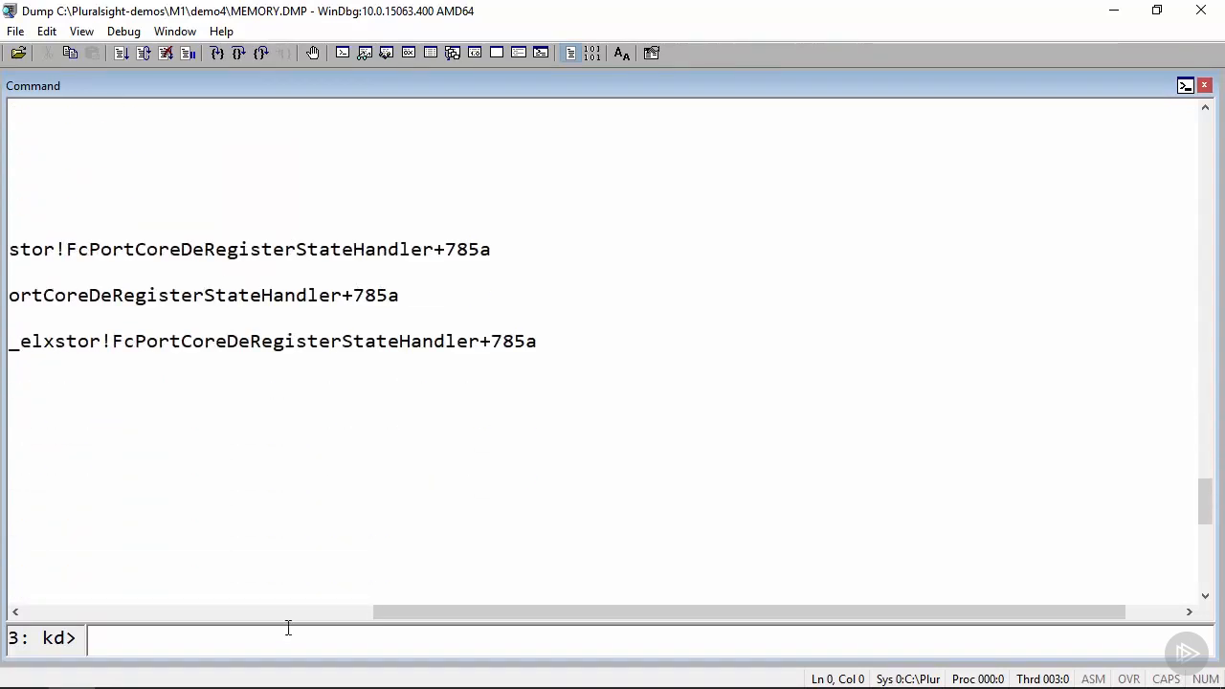
pyautogui.write('!thread')
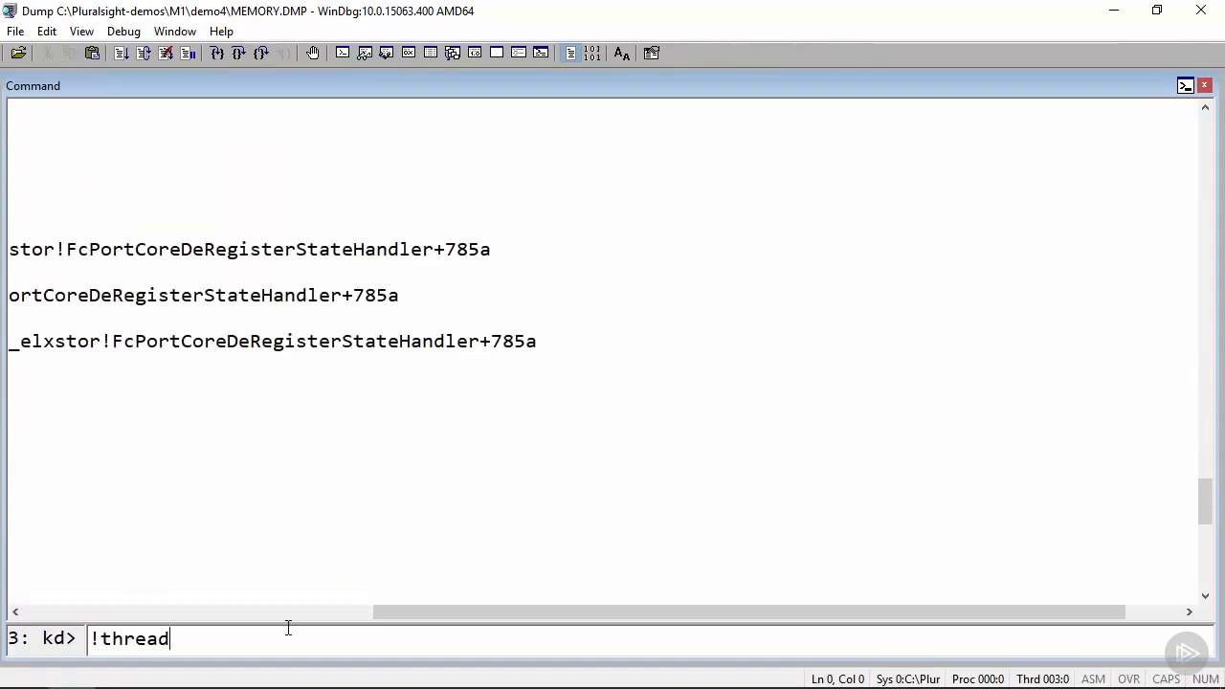
pyautogui.press('Return')
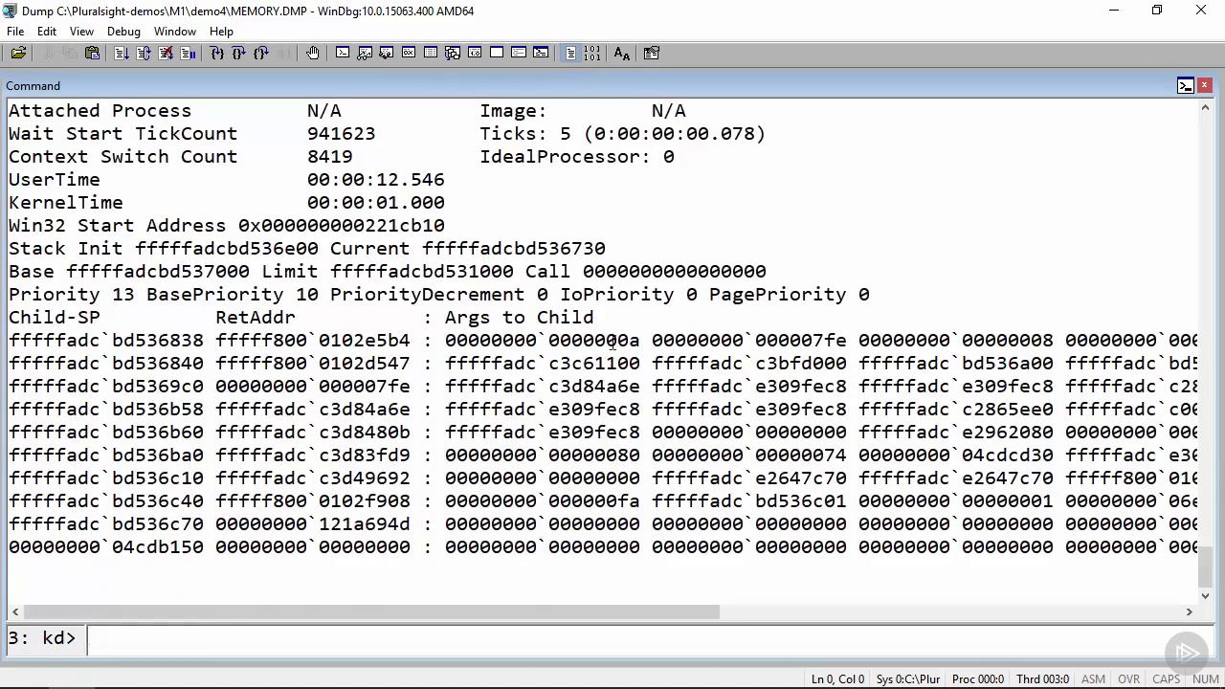
pyautogui.scroll(4, 609, 340)
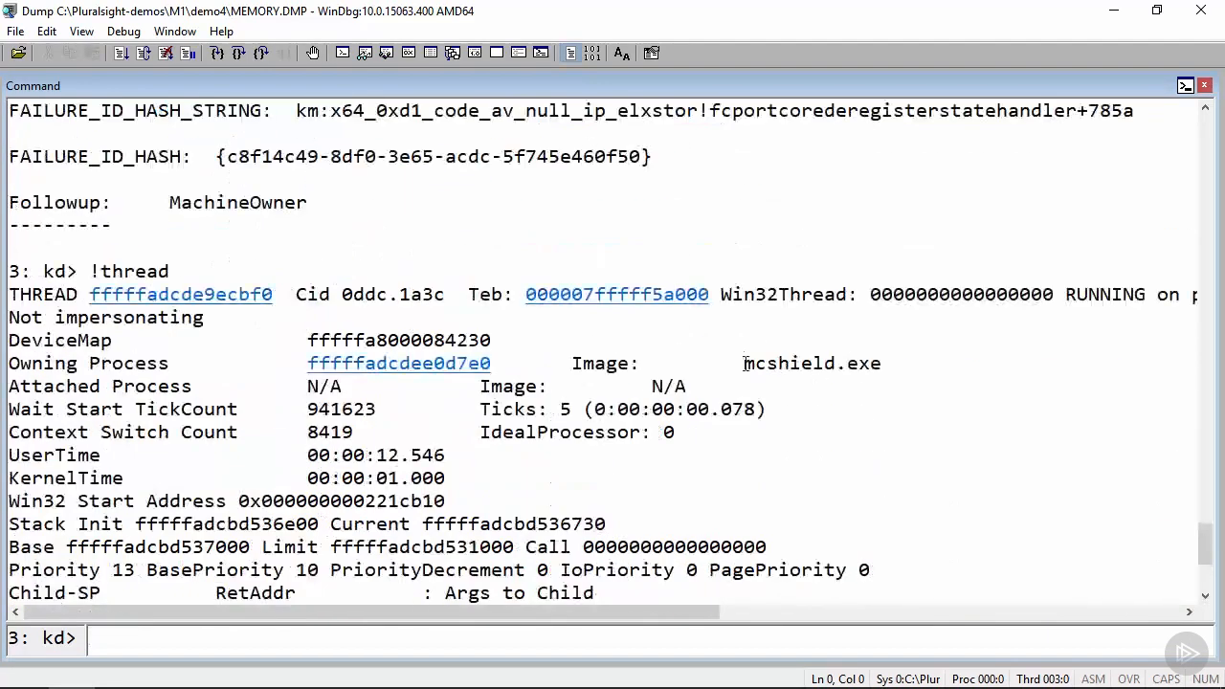
pyautogui.moveTo(743, 364); pyautogui.dragTo(896, 366)
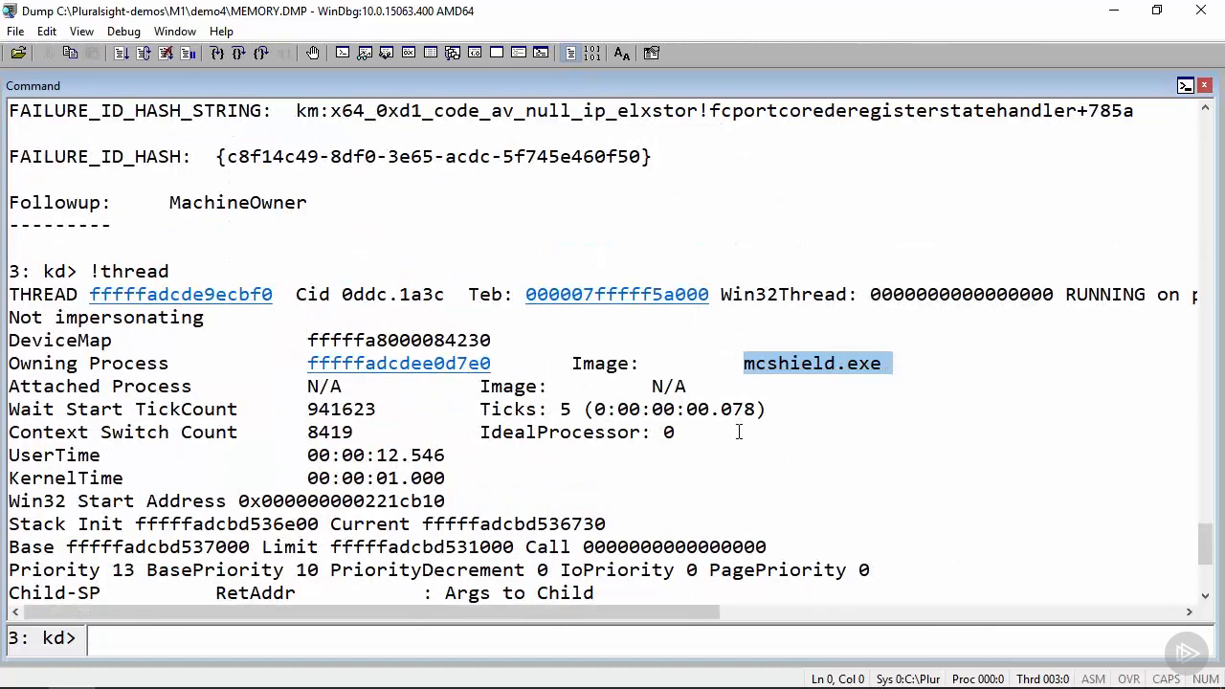
pyautogui.scroll(-1, 738, 431)
pyautogui.scroll(-3, 738, 431)
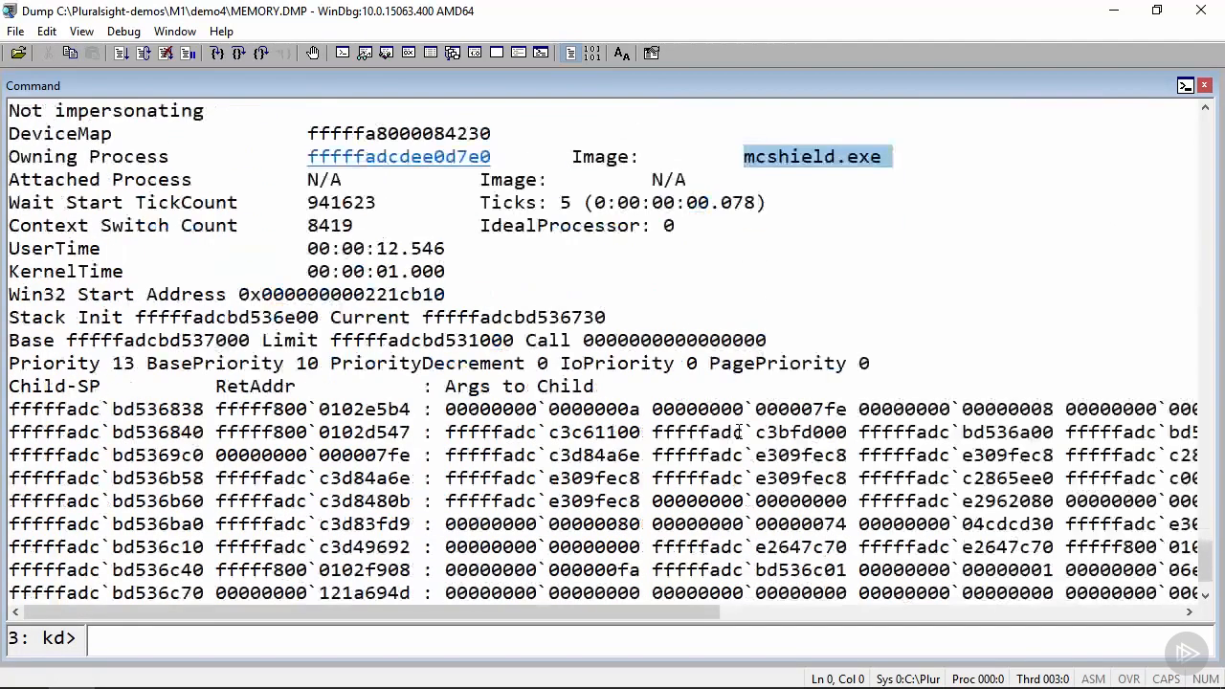
pyautogui.moveTo(635, 613); pyautogui.dragTo(231, 558)
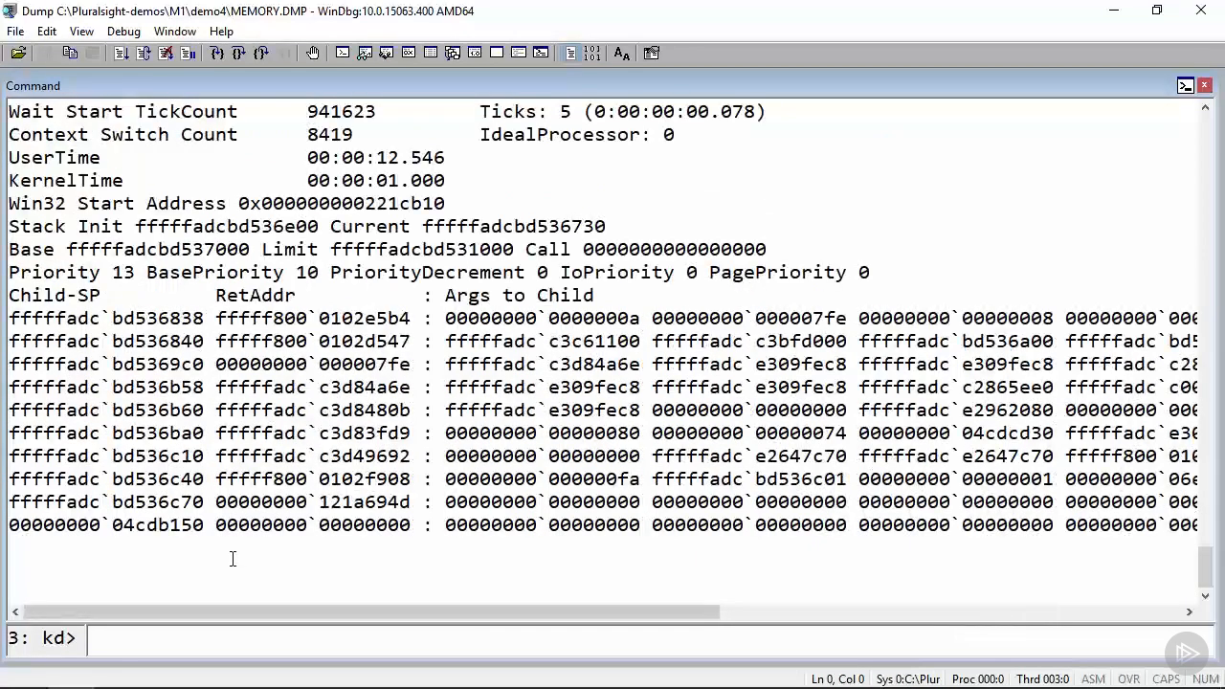
# Display the thread's call stack with kb and again in the shorter form with k.
pyautogui.write('kb')
pyautogui.press('Return')
pyautogui.write('k')
pyautogui.press('Return')
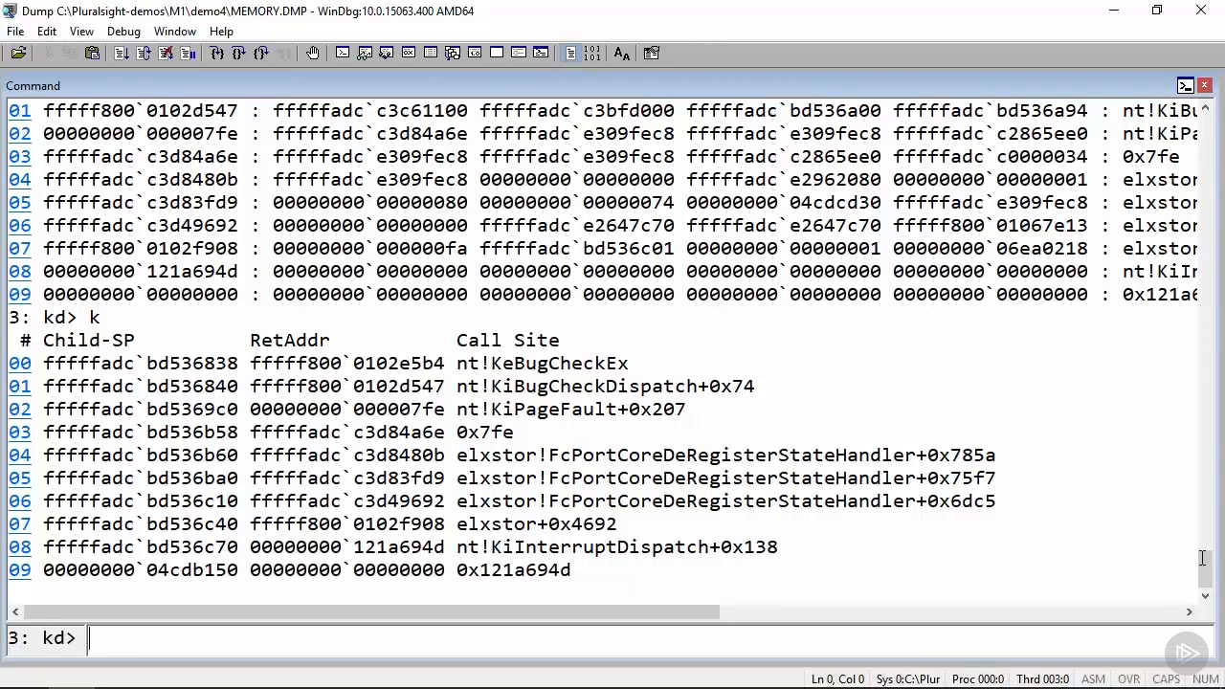
# Set the context to the TRAP_FRAME listed in the analysis output and display its call stack with k.
pyautogui.moveTo(1208, 576); pyautogui.dragTo(1204, 324)
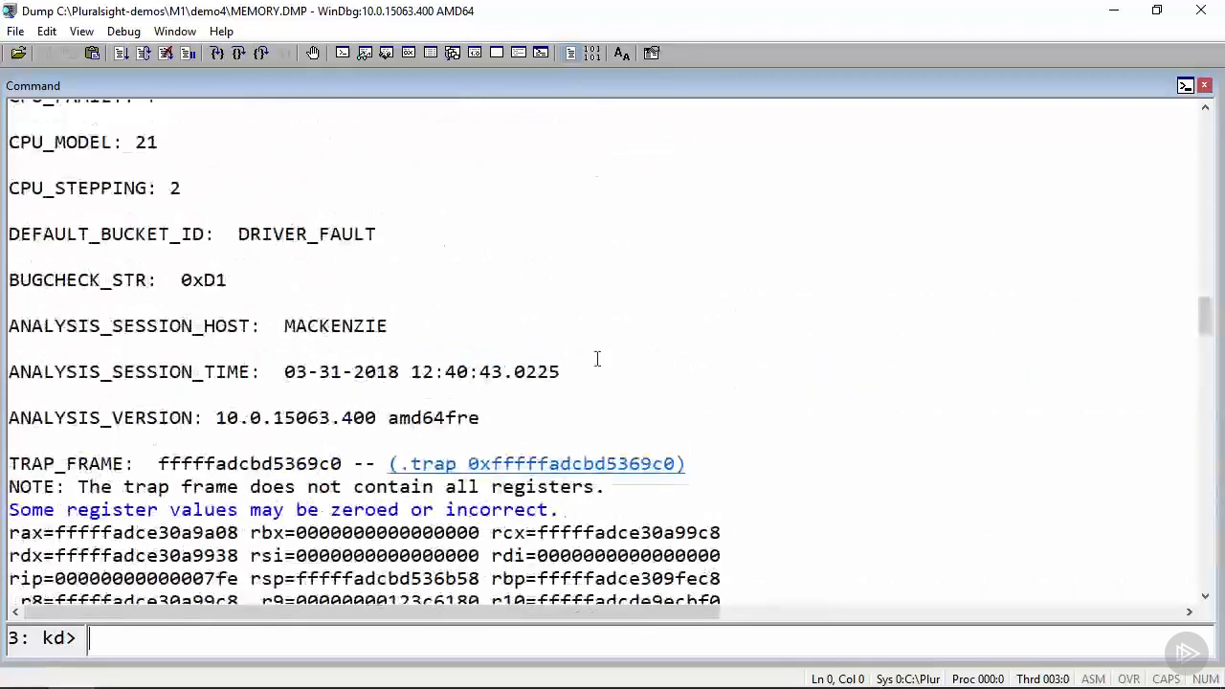
pyautogui.click(529, 467)
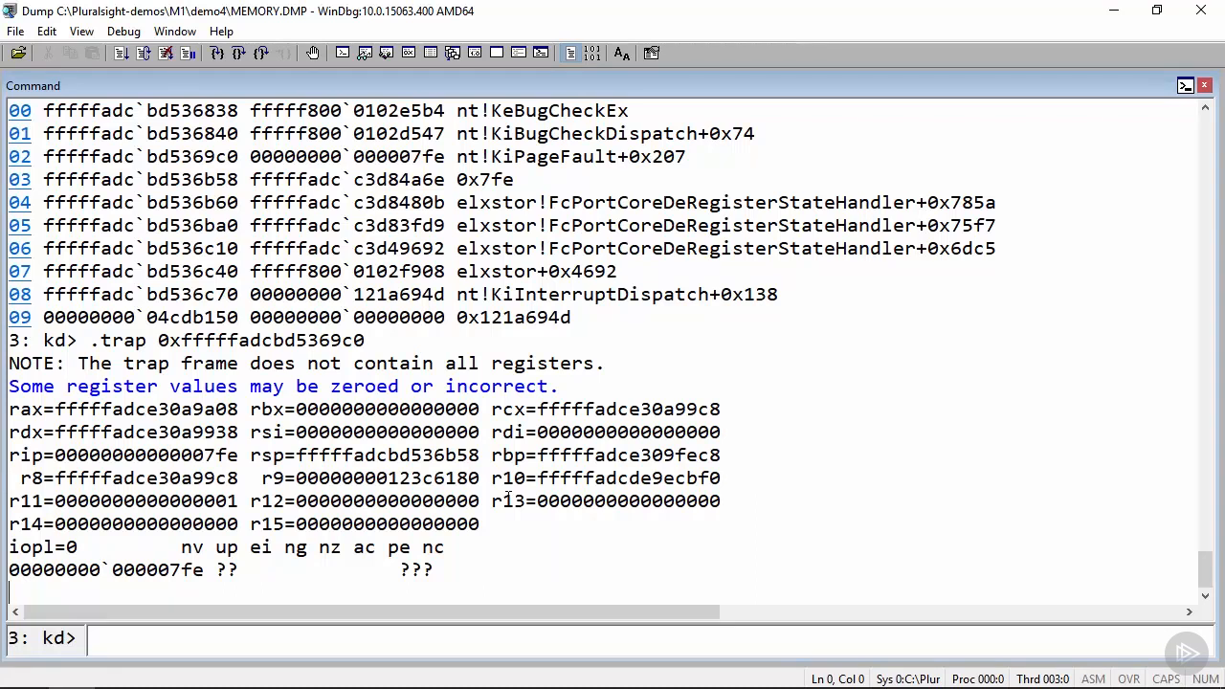
pyautogui.write('k')
pyautogui.press('Return')
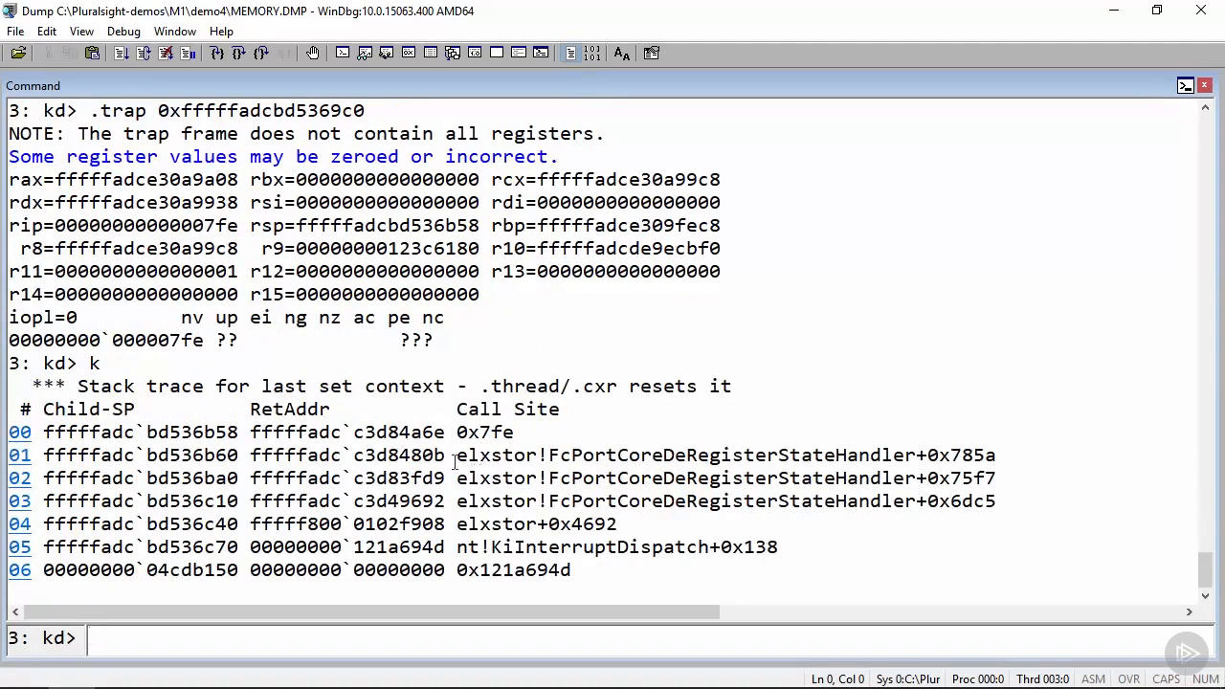
# Disassemble backwards from the return address with ub elxstor!FcPortCoreDeRegisterStateHandler+0x785a.
pyautogui.moveTo(457, 455); pyautogui.dragTo(1004, 455)
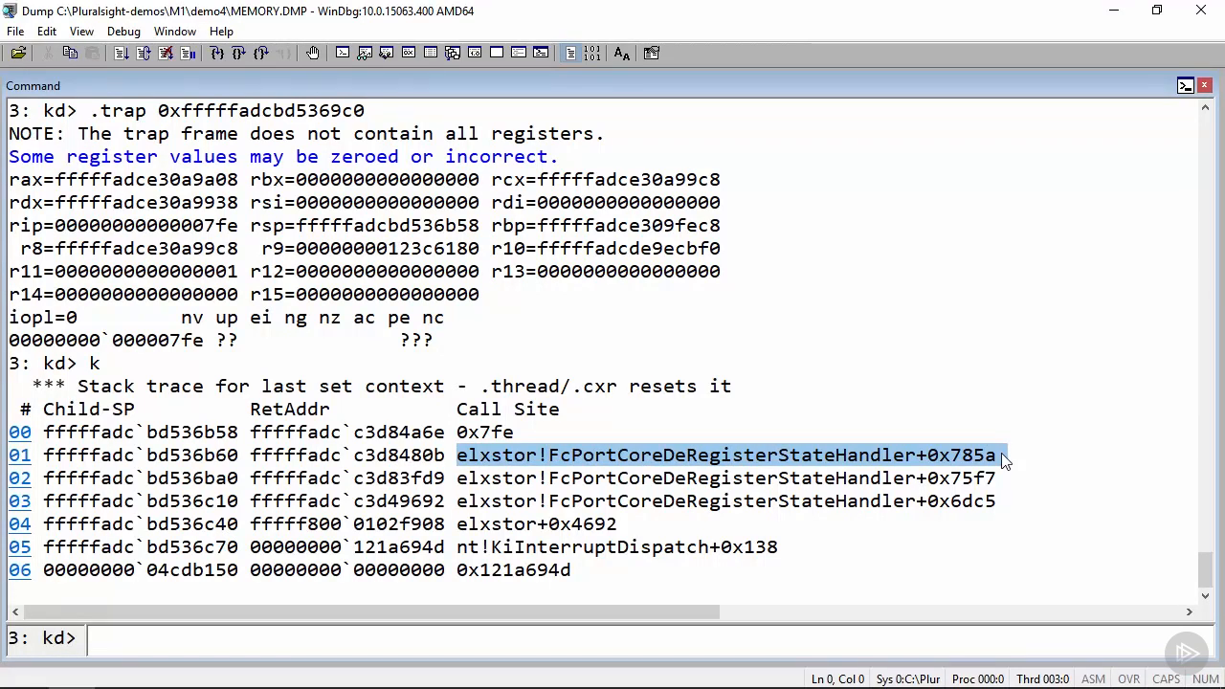
pyautogui.rightClick(1003, 461)
pyautogui.rightClick(1003, 461)
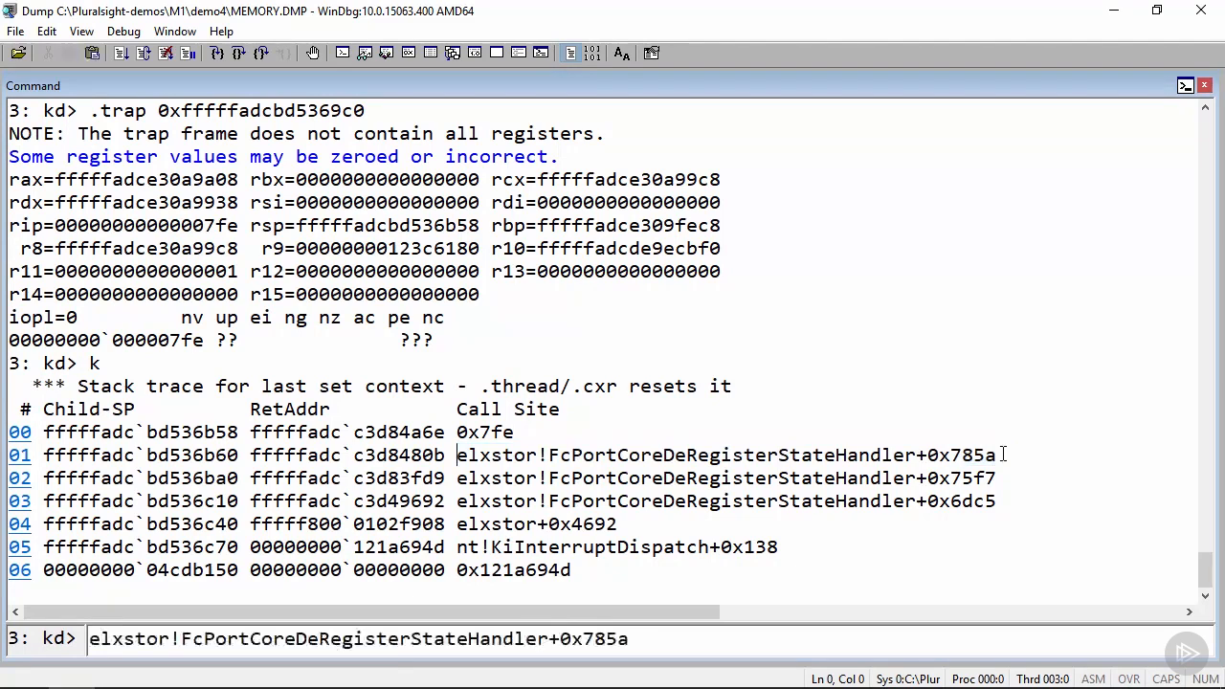
pyautogui.write('ub')
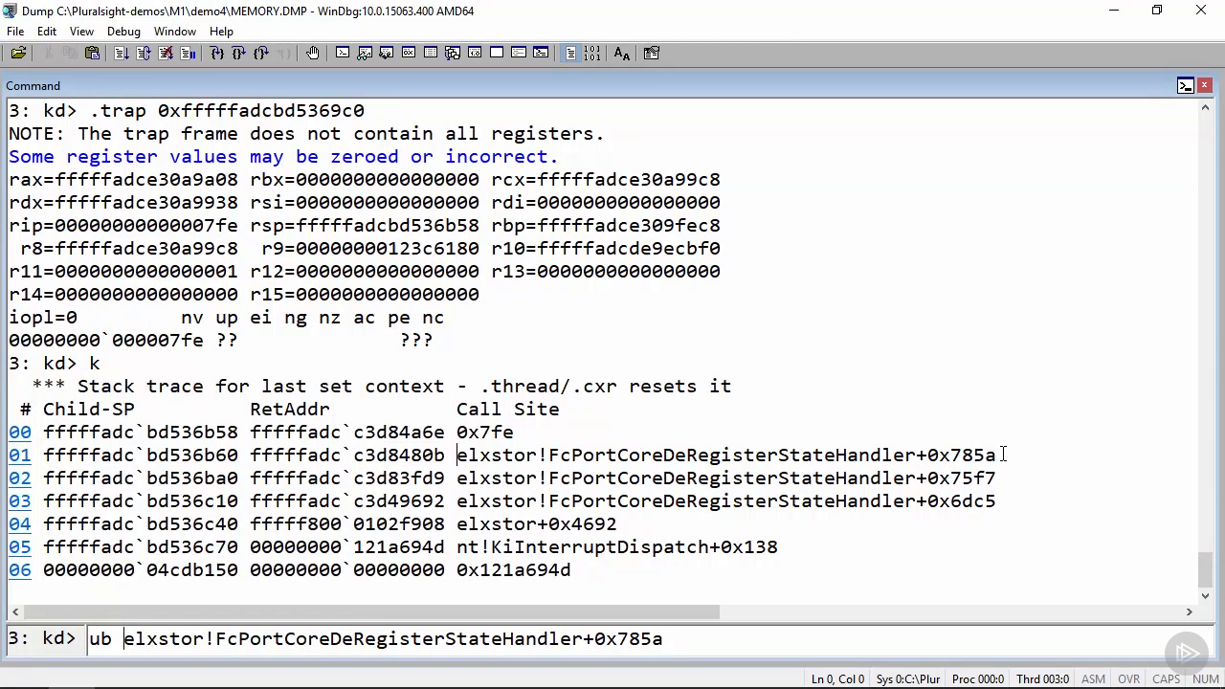
pyautogui.press('Return')
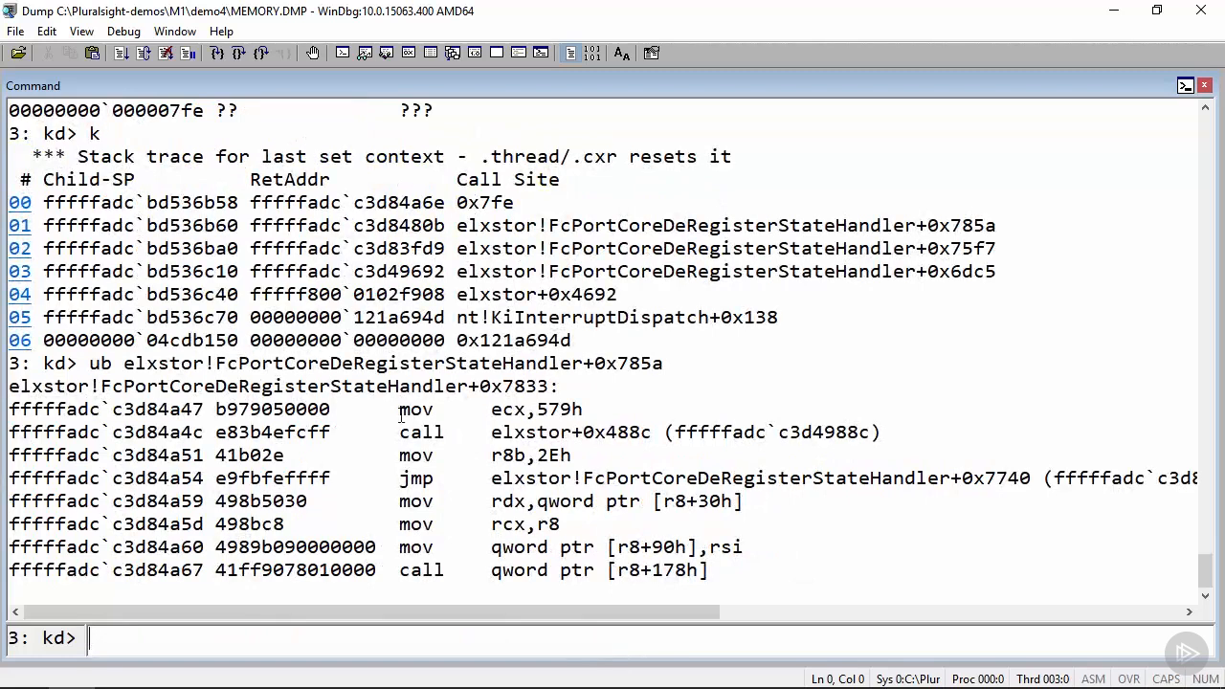
# Examine the disassembled instructions and highlight the final call through qword ptr [r8+178h].
pyautogui.moveTo(400, 408); pyautogui.dragTo(599, 423)
pyautogui.click(599, 424)
pyautogui.moveTo(399, 430); pyautogui.dragTo(563, 431)
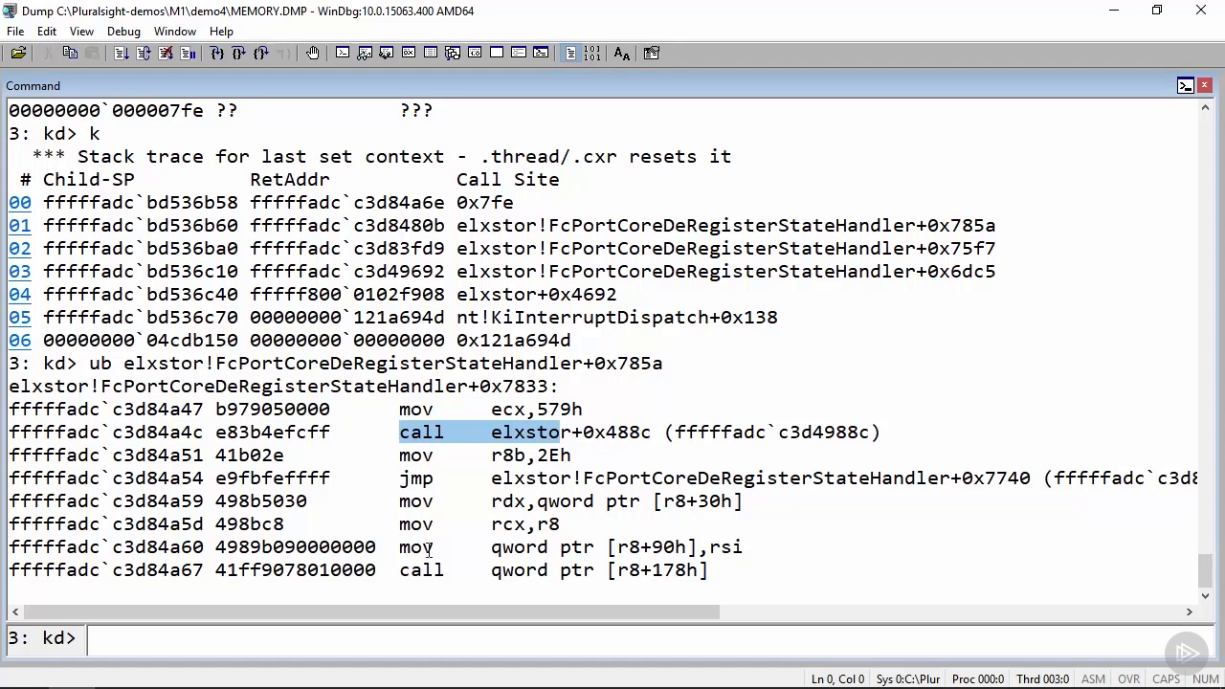
pyautogui.moveTo(399, 571); pyautogui.dragTo(745, 571)
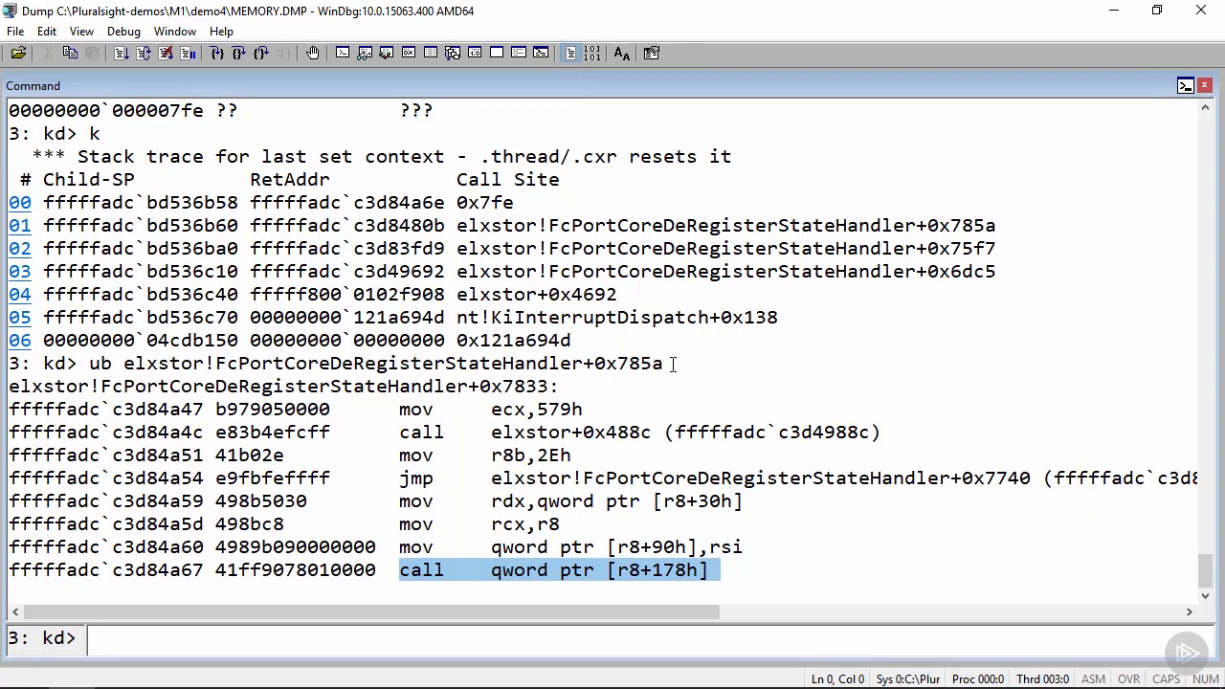
# Disassemble forward from the return address with u, and highlight its first mov instruction and the call instruction preceding it.
pyautogui.write('u')
pyautogui.press('Return')
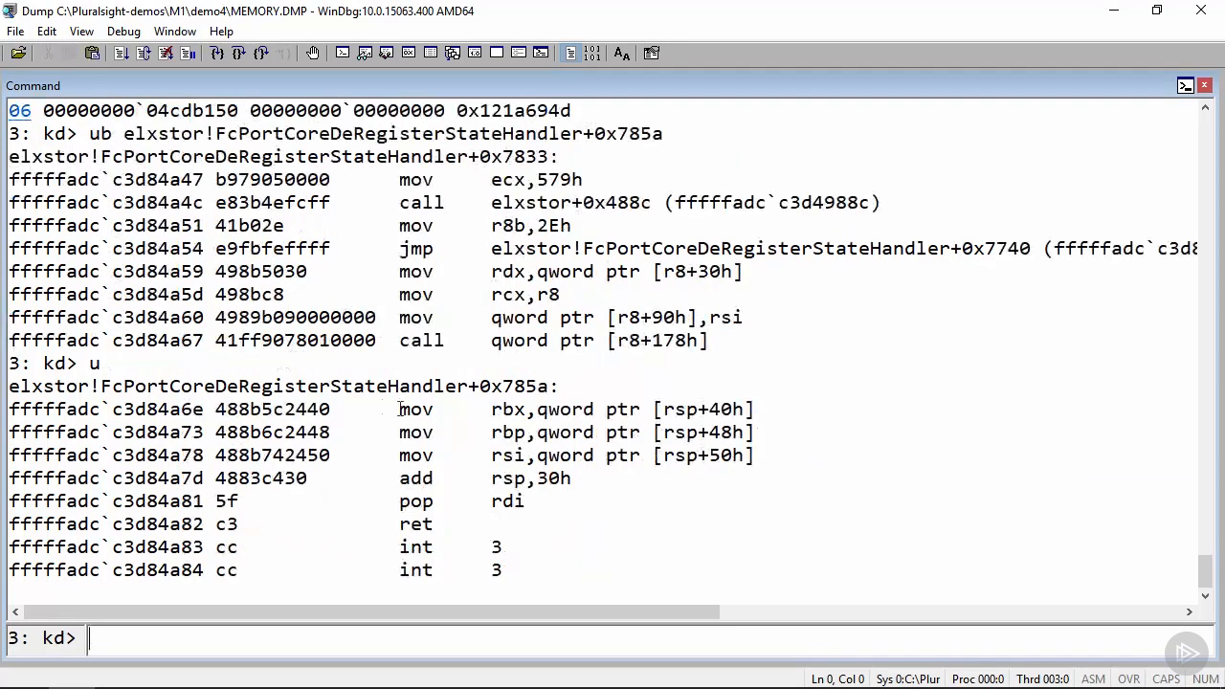
pyautogui.moveTo(558, 386); pyautogui.dragTo(467, 386)
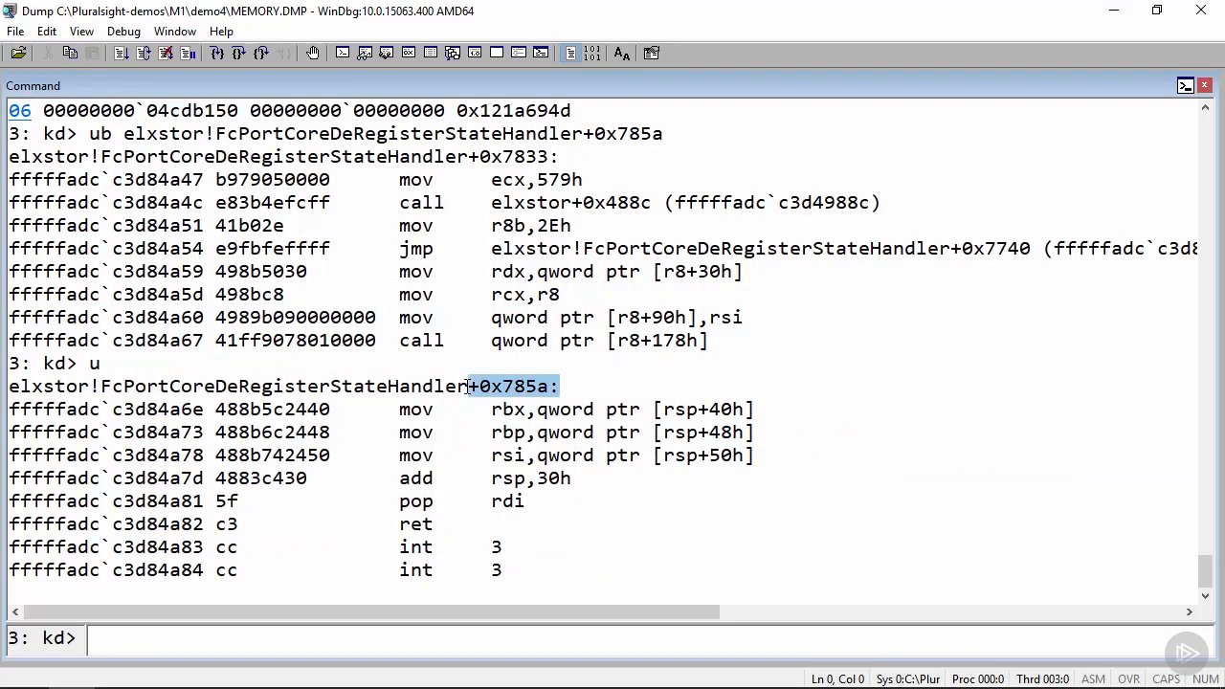
pyautogui.moveTo(396, 410); pyautogui.dragTo(455, 409)
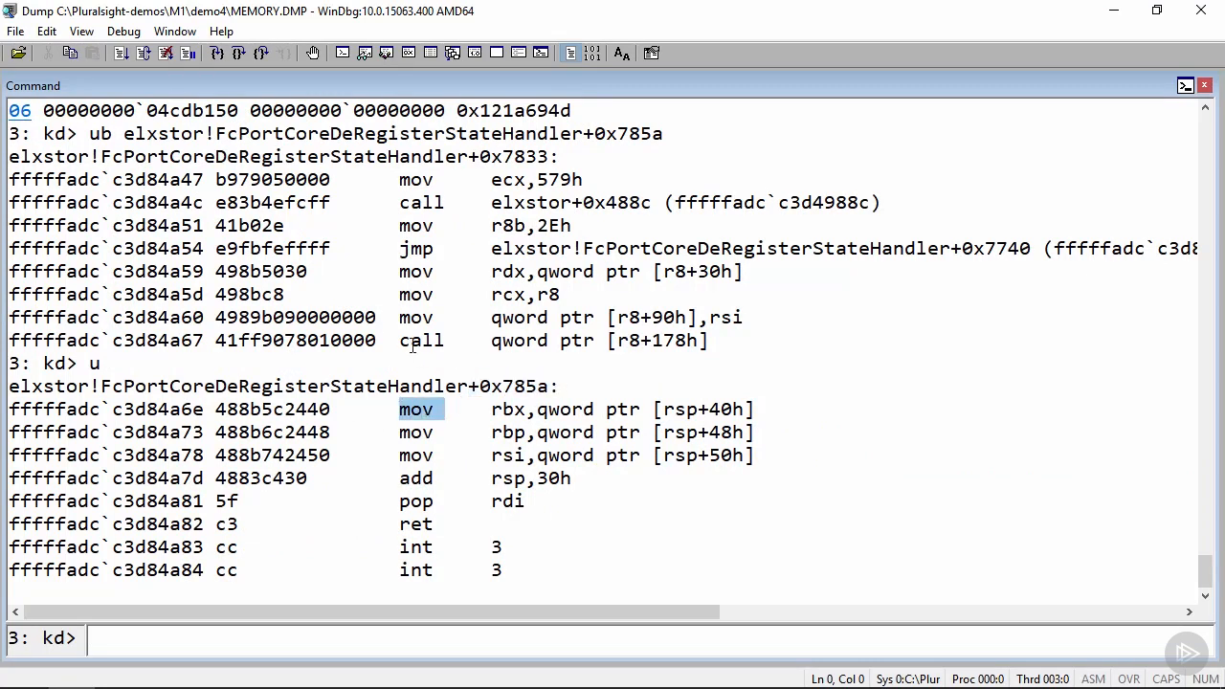
pyautogui.moveTo(400, 342); pyautogui.dragTo(456, 341)
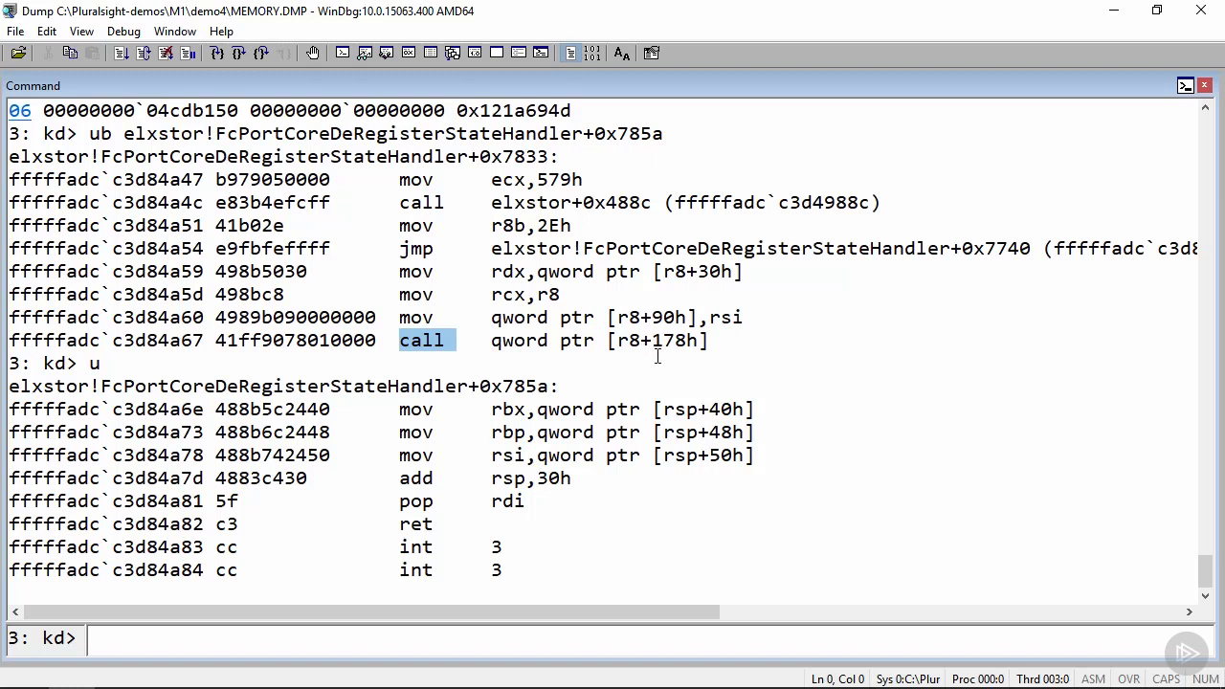
# Copy the r8 value from the trap frame registers and evaluate ? 178 + fffffadce30a99c8 to compute the call's pointer address.
pyautogui.scroll(3, 657, 356)
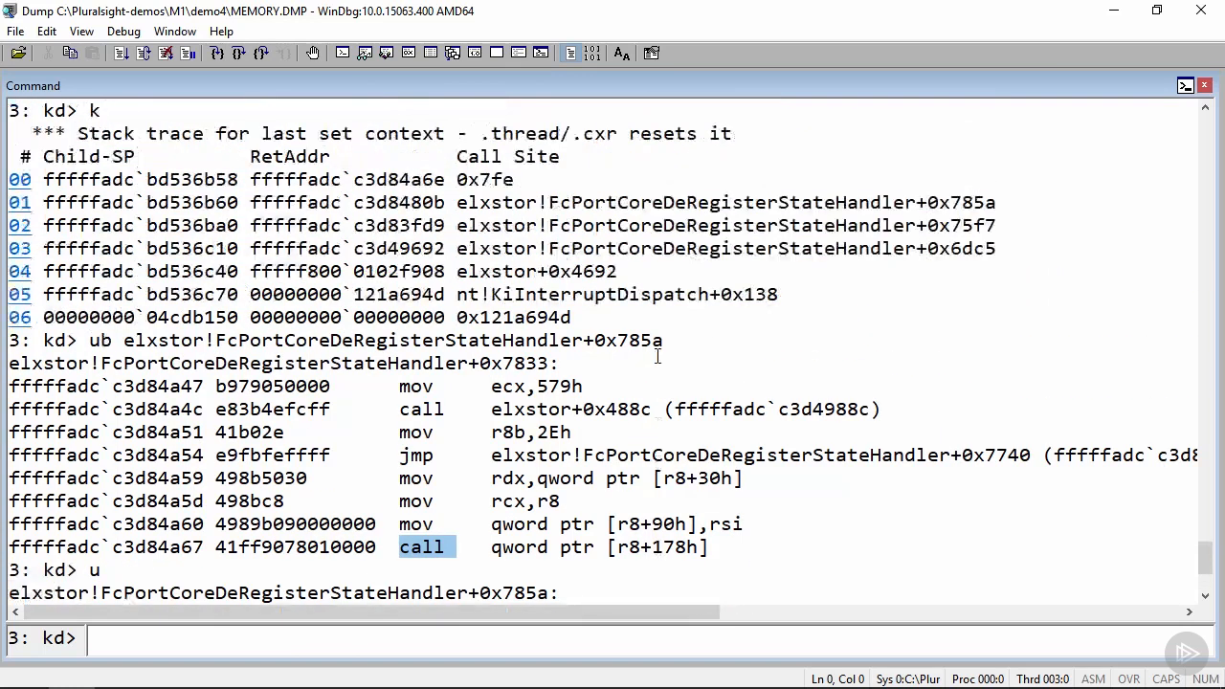
pyautogui.scroll(3, 657, 356)
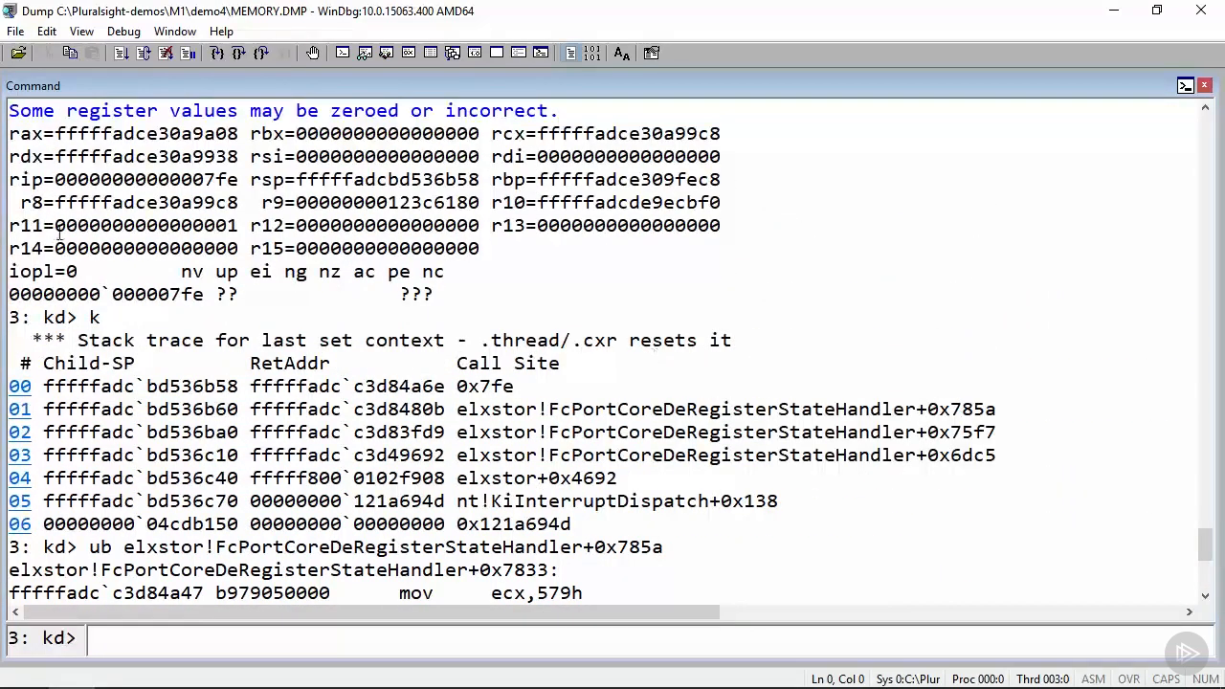
pyautogui.moveTo(56, 202); pyautogui.dragTo(250, 205)
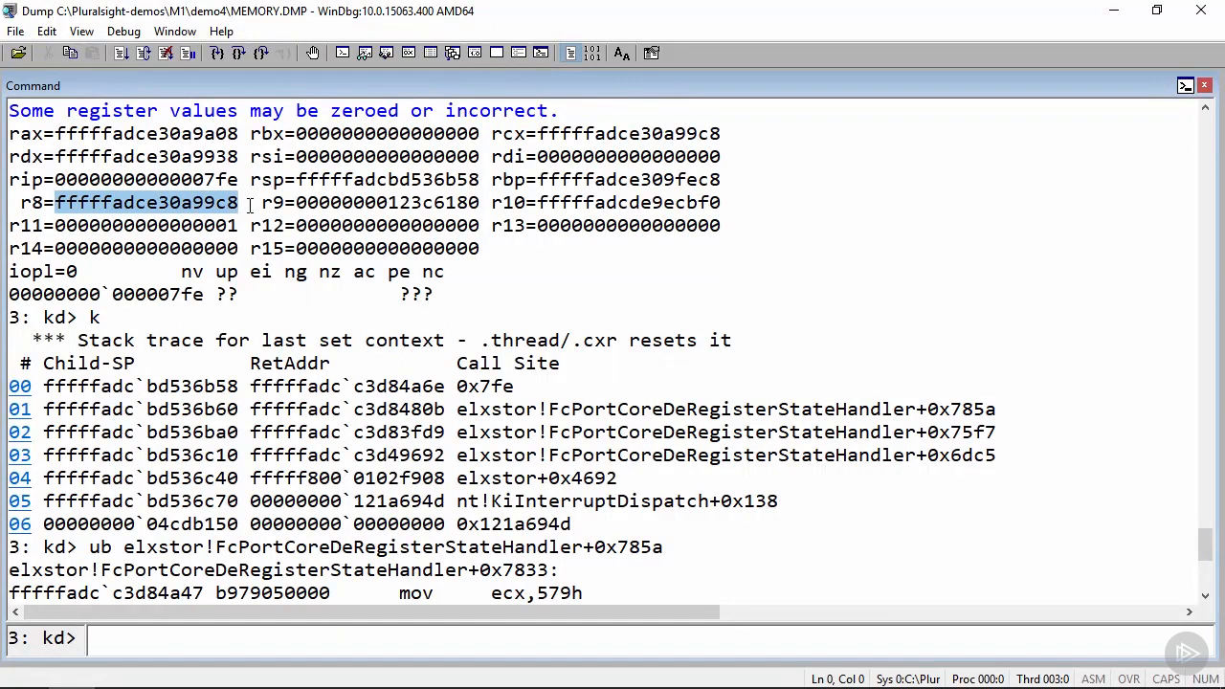
pyautogui.rightClick(250, 205)
# Dump the memory at the call's pointer with dd fffffadce30a99c8 + 178 and highlight the first two values.
pyautogui.write('dd')
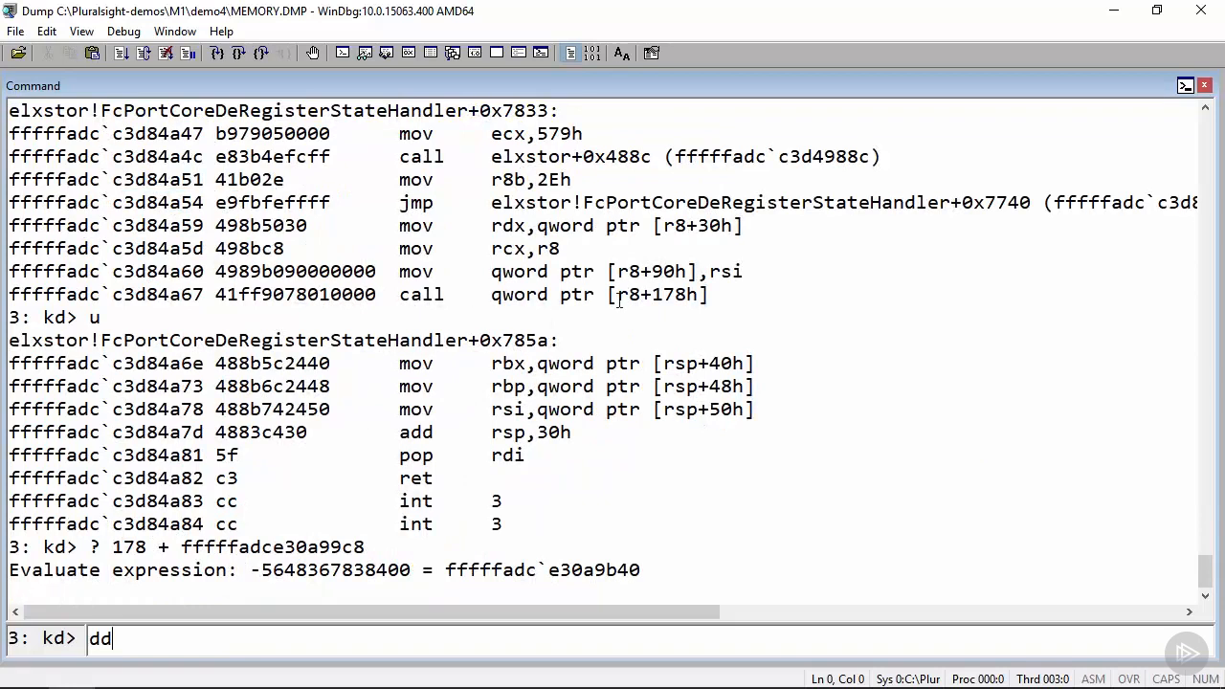
pyautogui.moveTo(616, 297); pyautogui.dragTo(701, 296)
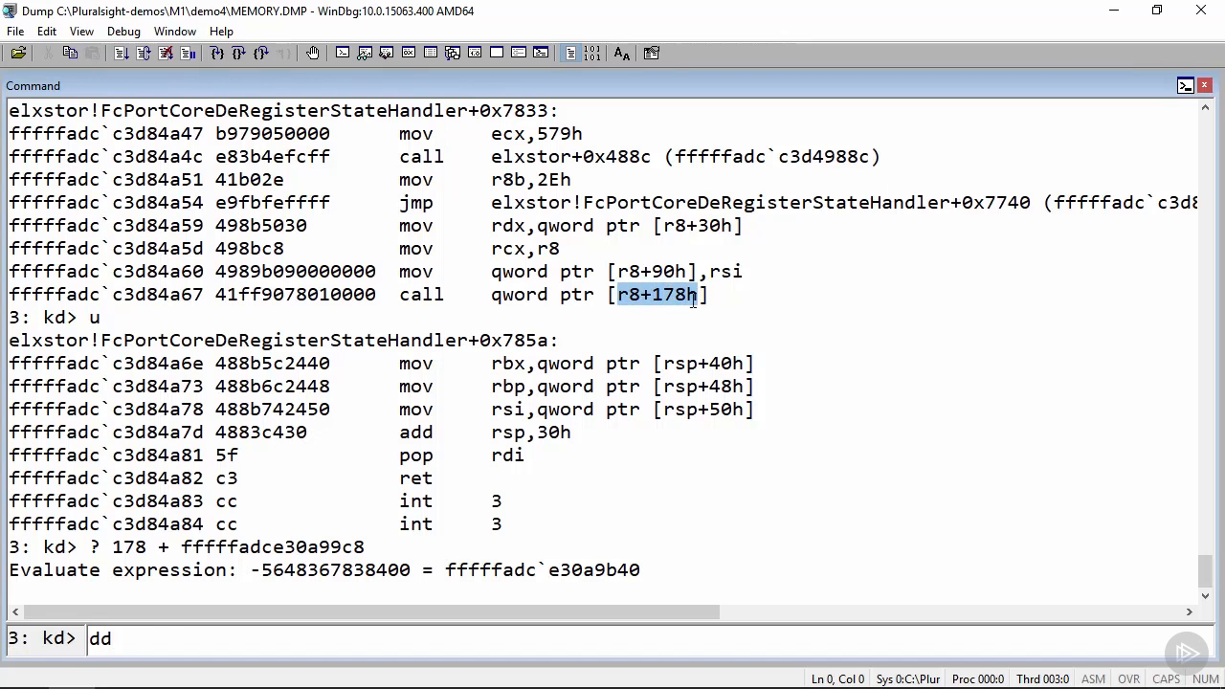
pyautogui.hotkey('ctrl', 'c')
pyautogui.write('178')
pyautogui.press('BackSpace')
pyautogui.press('BackSpace')
pyautogui.press('BackSpace')
pyautogui.click(61, 596)
pyautogui.scroll(1, 153, 529)
pyautogui.scroll(8, 153, 529)
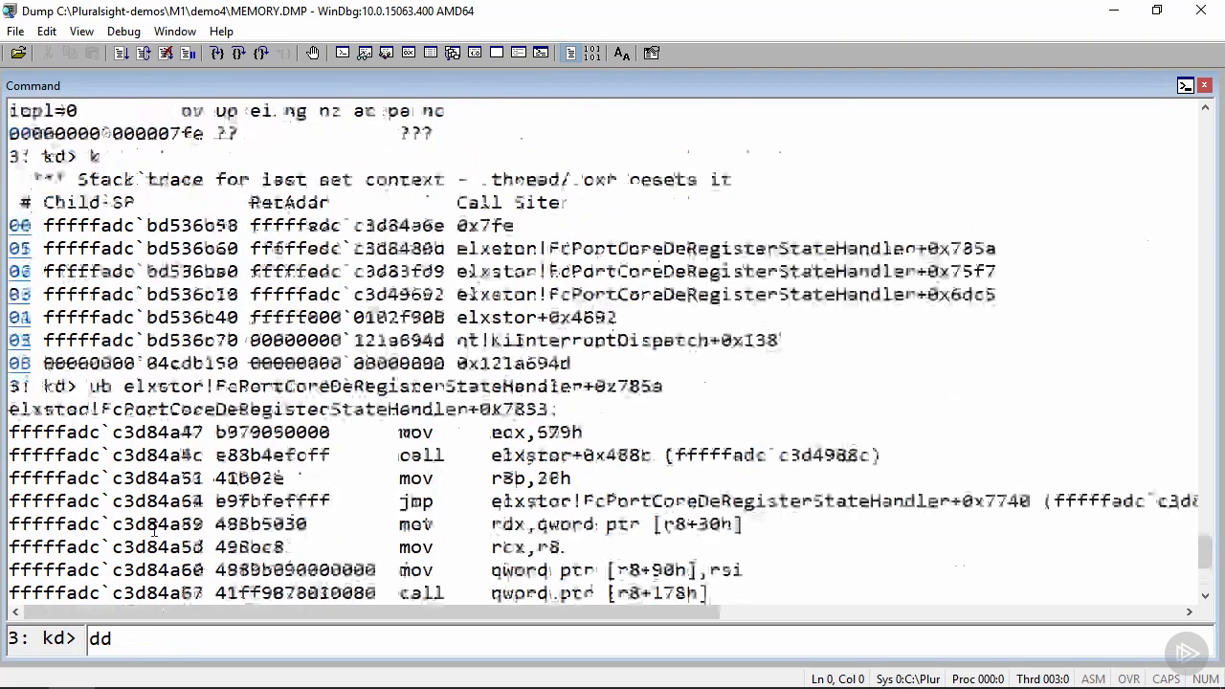
pyautogui.doubleClick(106, 297)
pyautogui.rightClick(107, 298)
pyautogui.rightClick(107, 298)
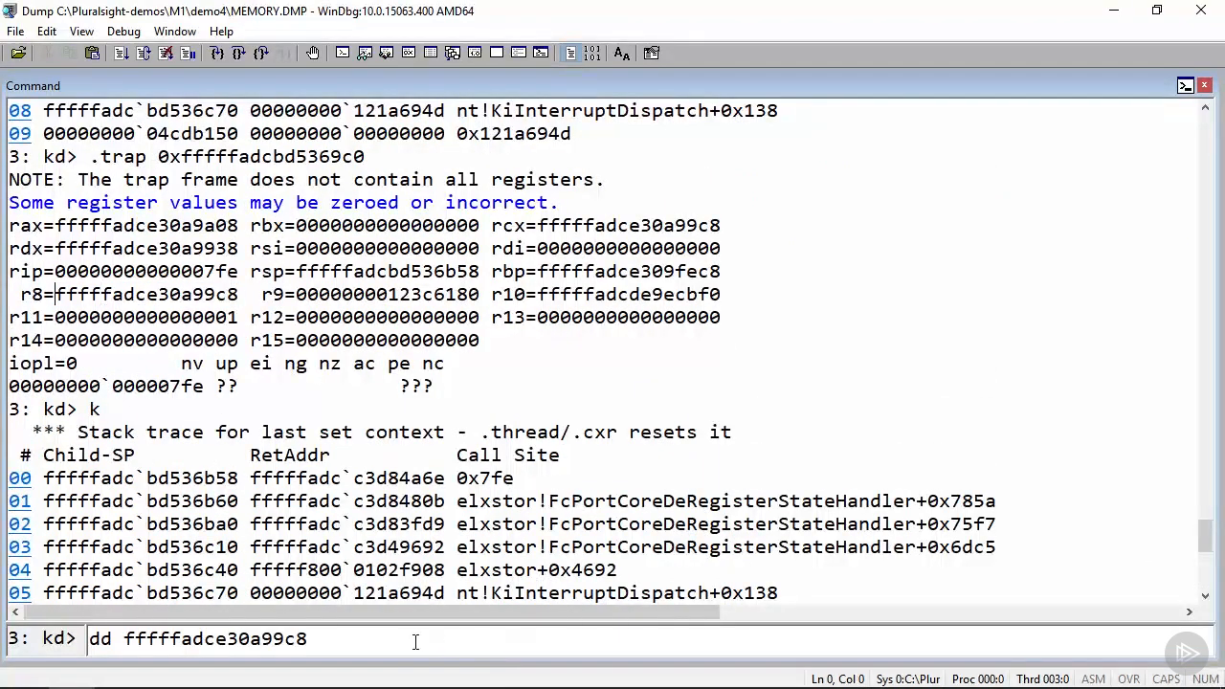
pyautogui.write('+ 178')
pyautogui.press('Return')
pyautogui.moveTo(222, 409); pyautogui.dragTo(424, 411)
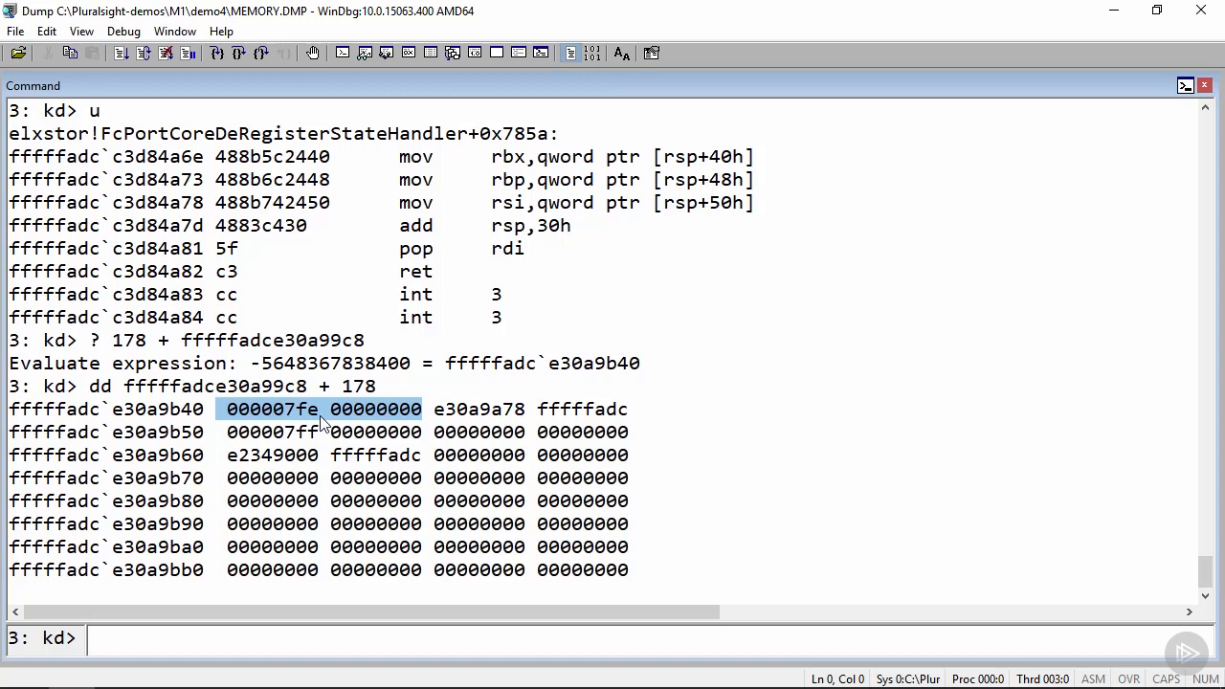
# Display the driver's module information with !lmi elxstor and highlight emulex\elxstor in the Pdb path.
pyautogui.write('!lmi elxstor')
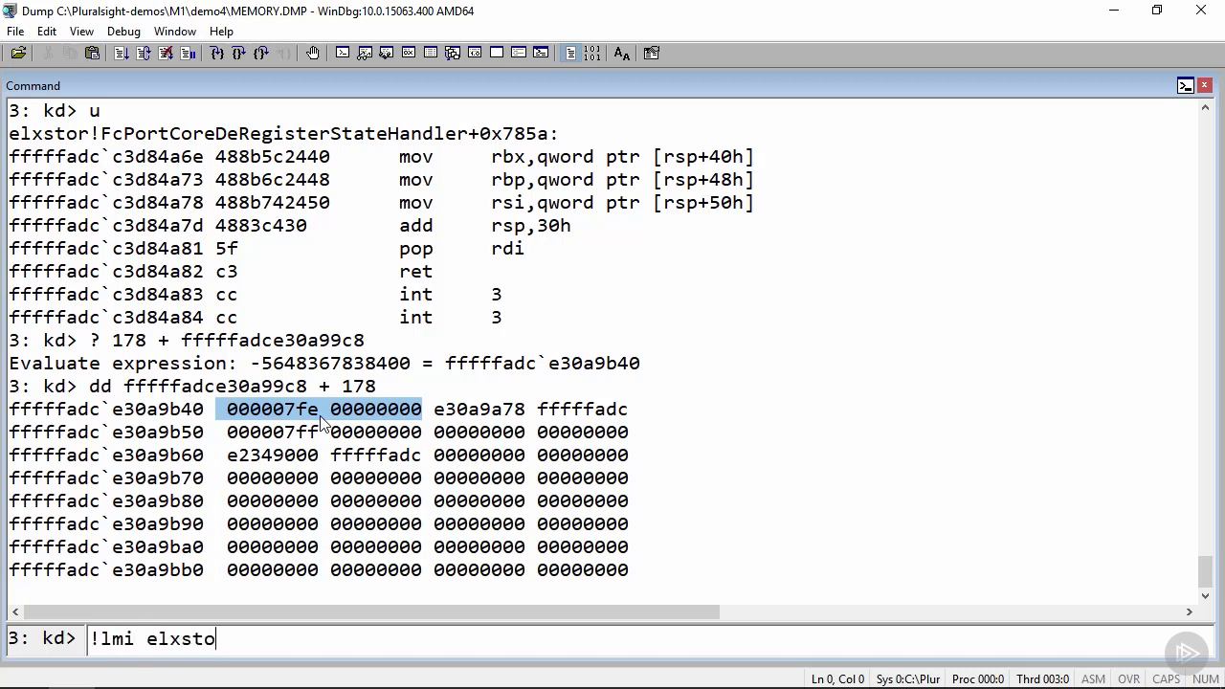
pyautogui.press('Return')
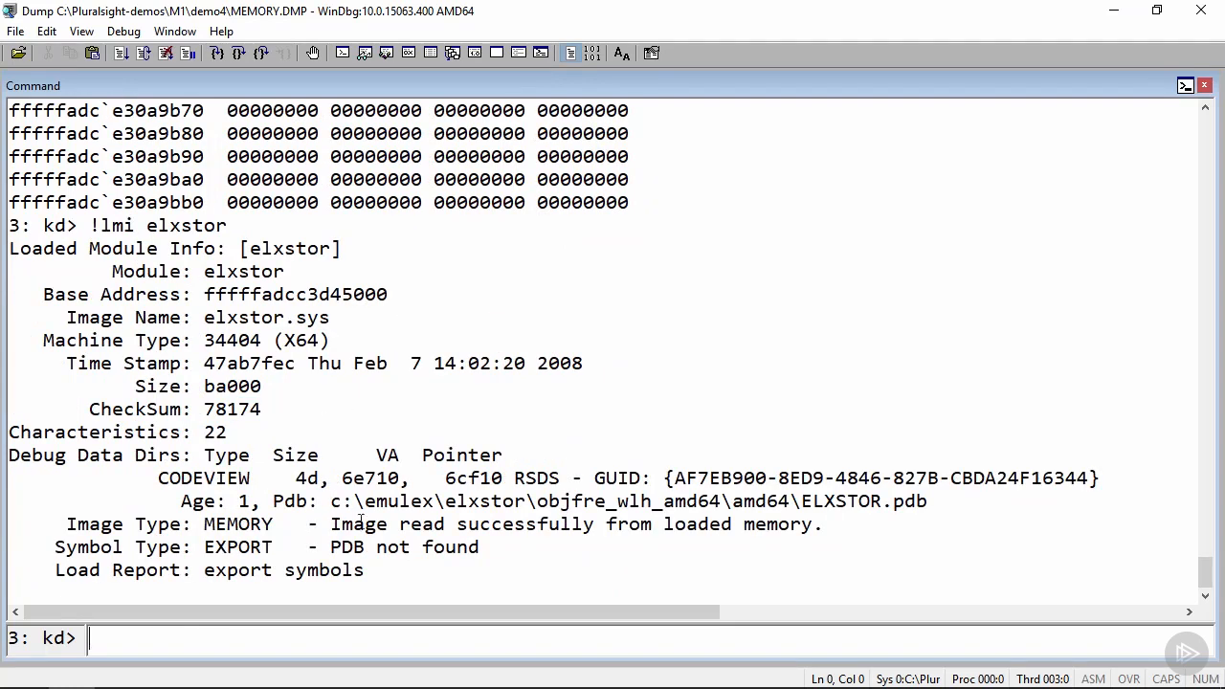
pyautogui.moveTo(365, 500); pyautogui.dragTo(535, 504)
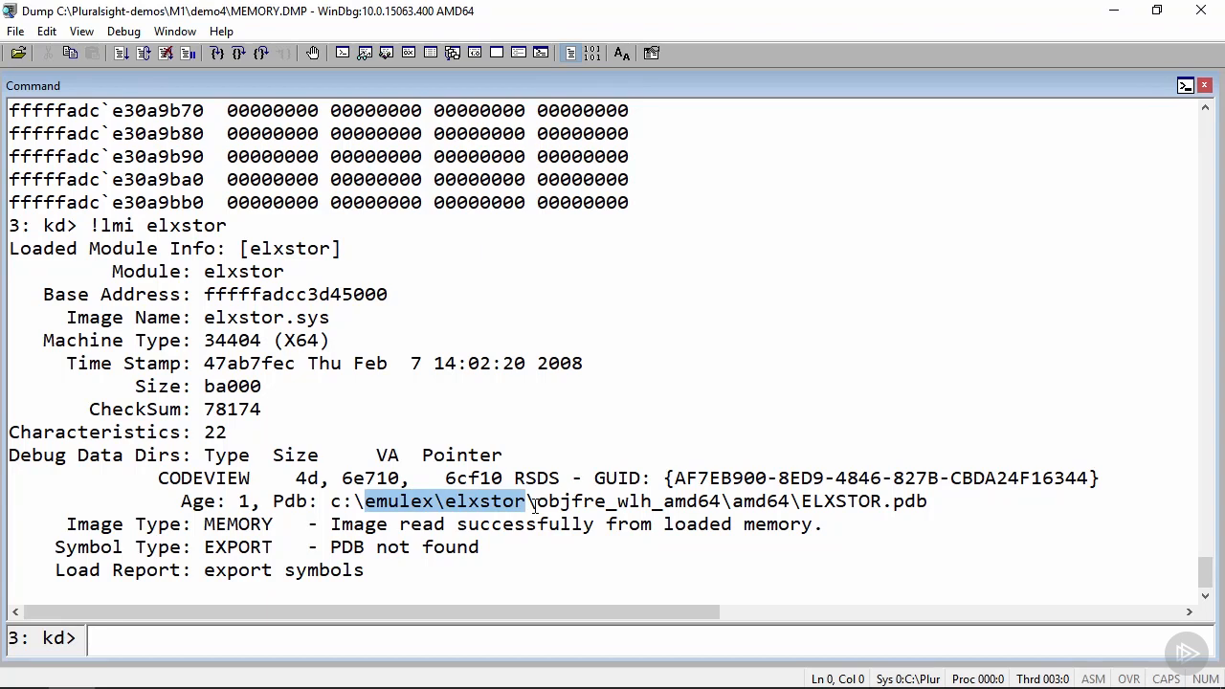
# Display the storport module information with !lmi storport and compare its time stamp with the elxstor time stamp, highlighting both dates.
pyautogui.write('!')
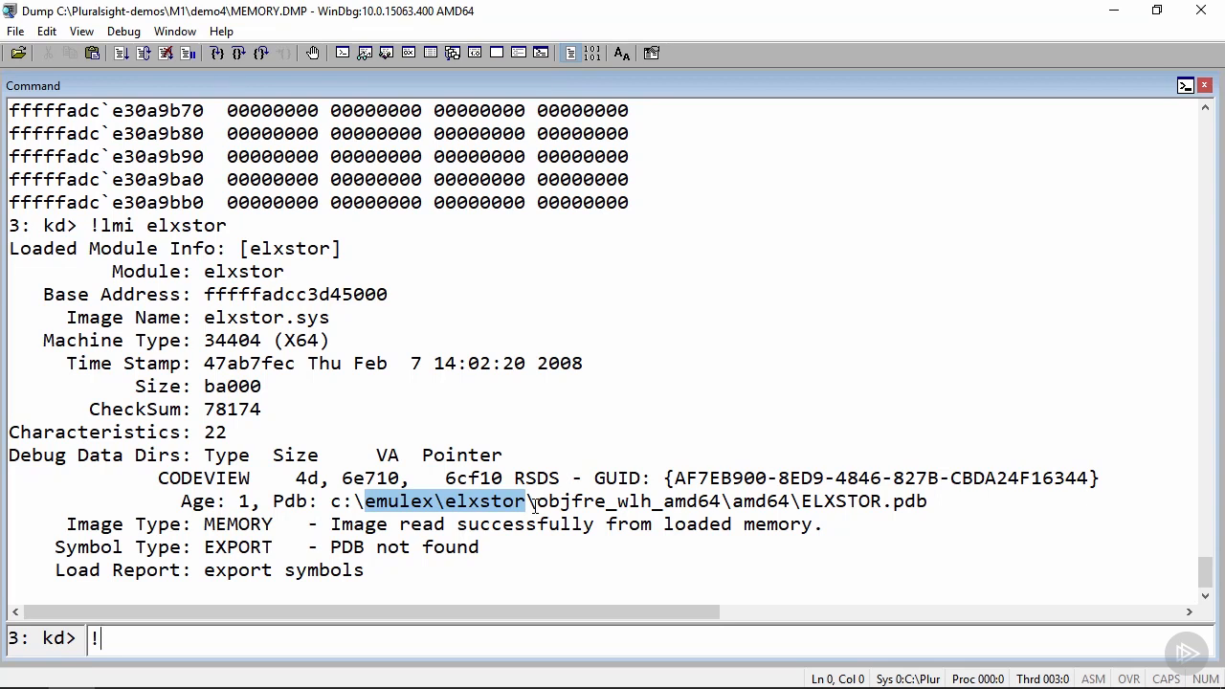
pyautogui.write('lmi storport')
pyautogui.press('Return')
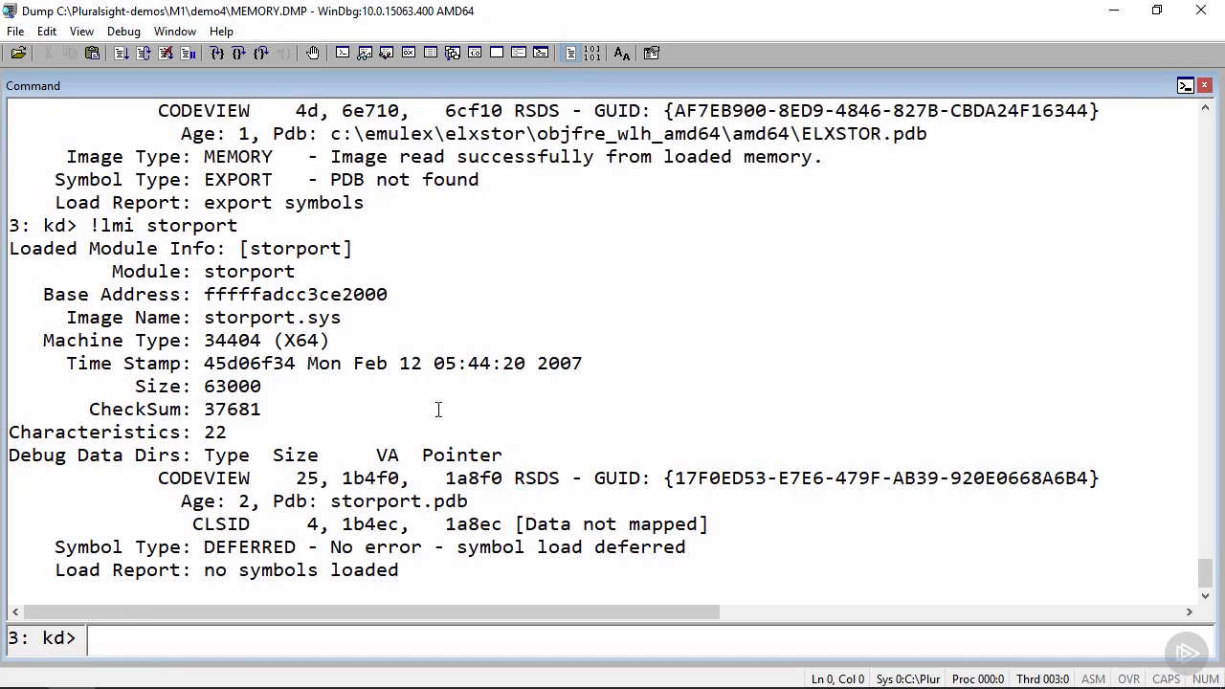
pyautogui.moveTo(352, 364); pyautogui.dragTo(587, 369)
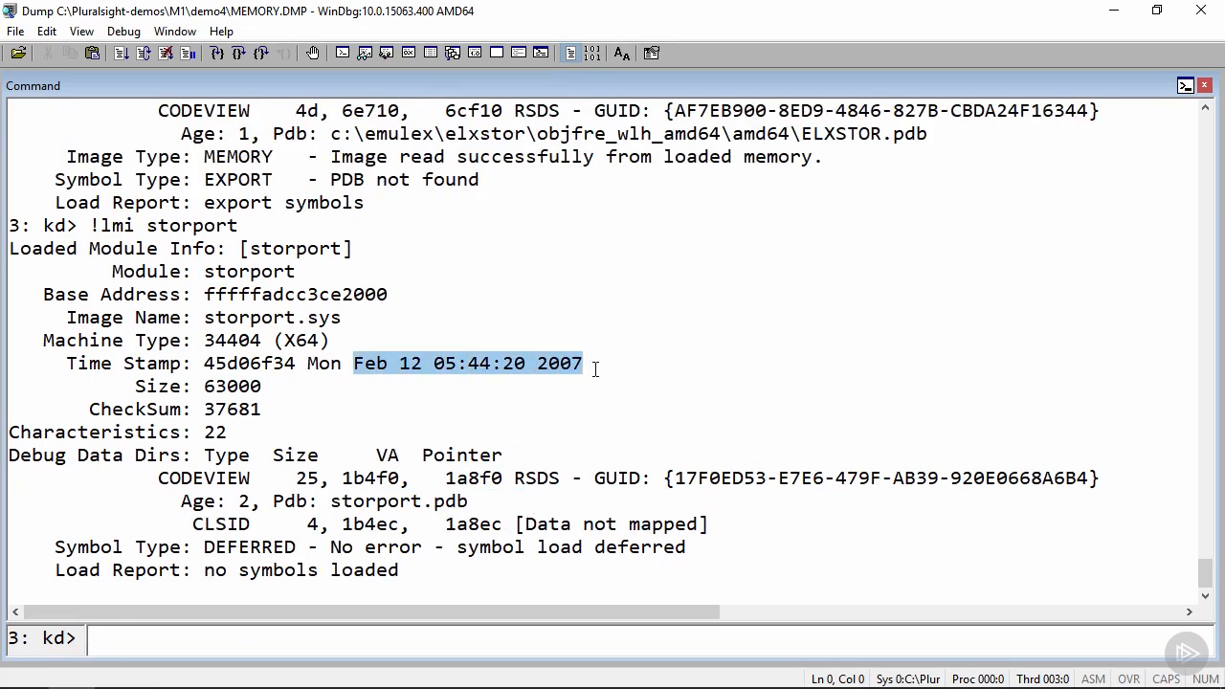
pyautogui.scroll(5, 593, 385)
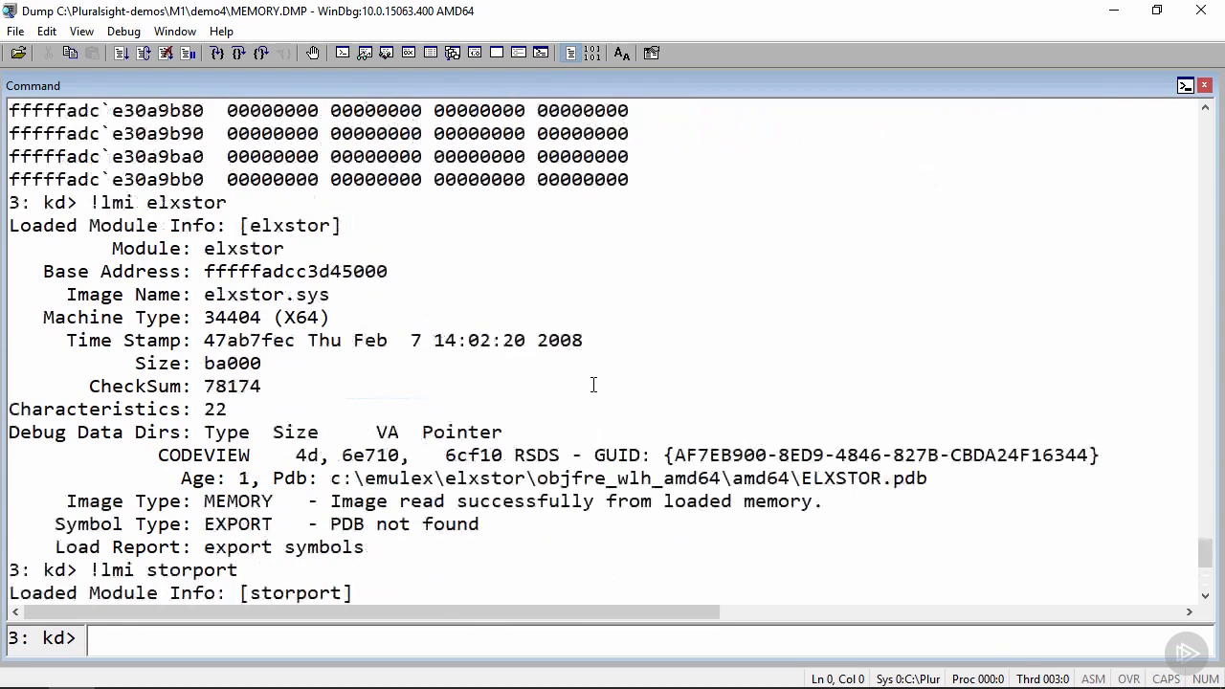
pyautogui.moveTo(308, 340); pyautogui.dragTo(607, 340)
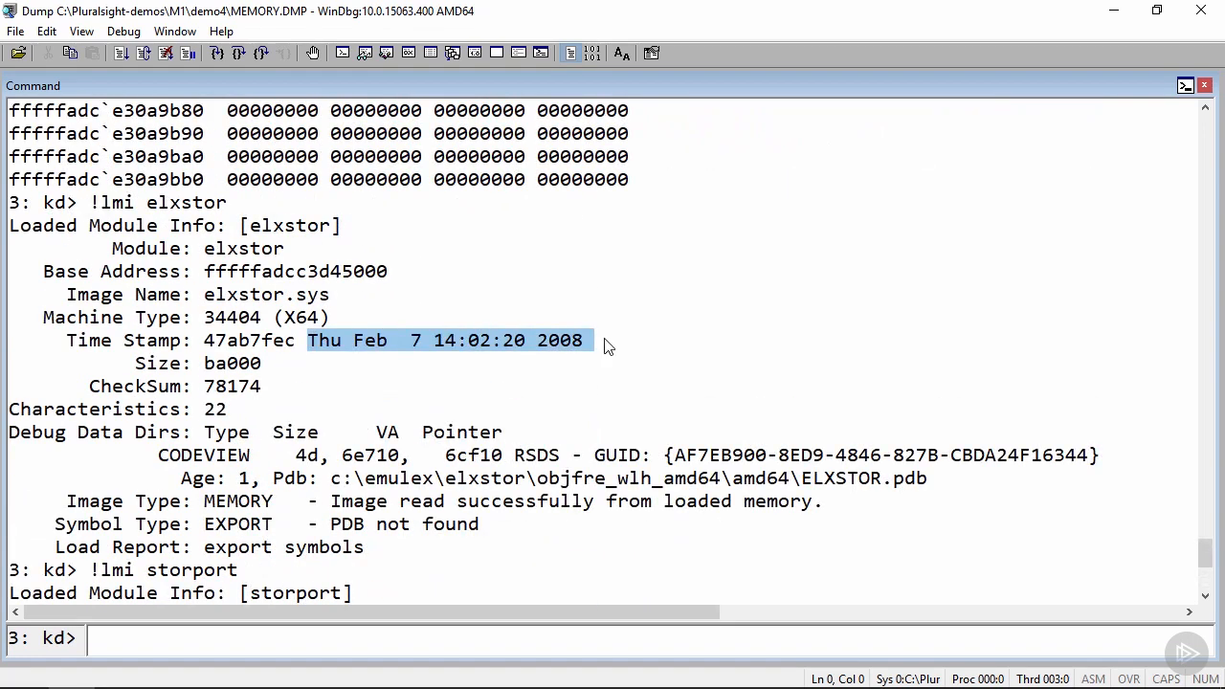